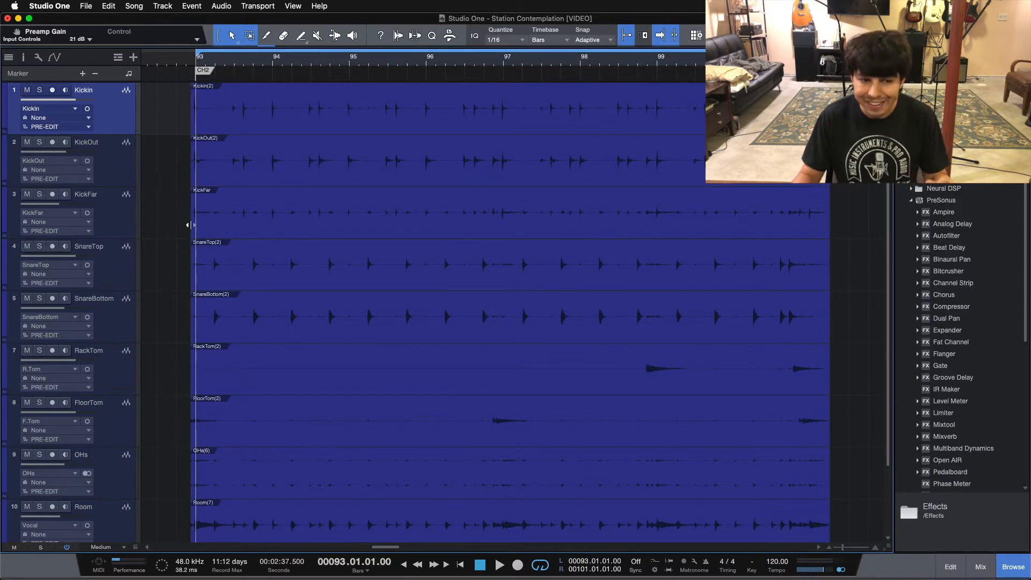
Step: Duplicate the current layer on all selected drum tracks, and collapse the layer display
{"action": "scroll", "coordinate": [198, 268], "scroll_direction": "down", "scroll_amount": 3}
{"action": "scroll", "coordinate": [121, 501], "scroll_direction": "up", "scroll_amount": 3}
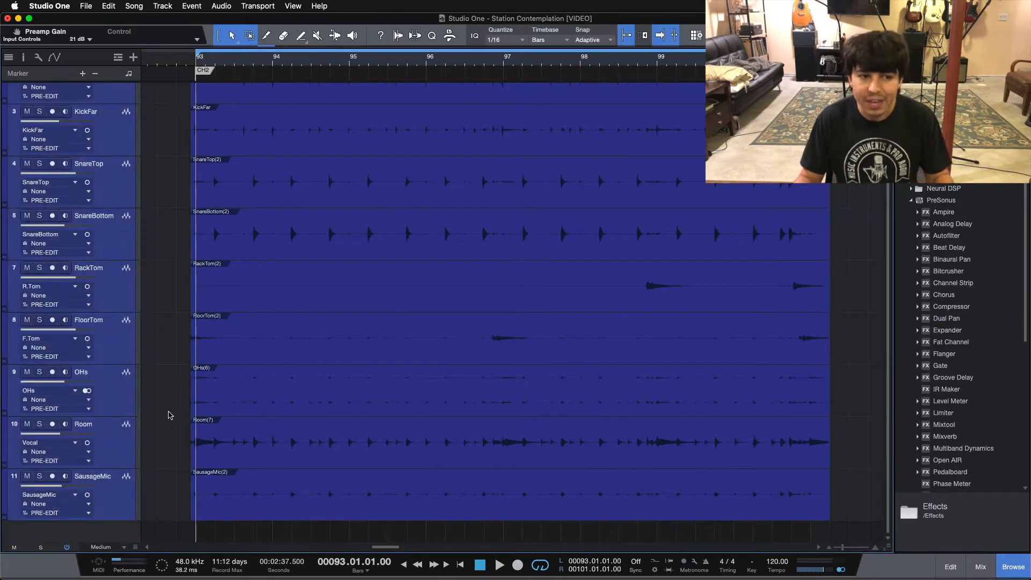
{"action": "right_click", "coordinate": [109, 108]}
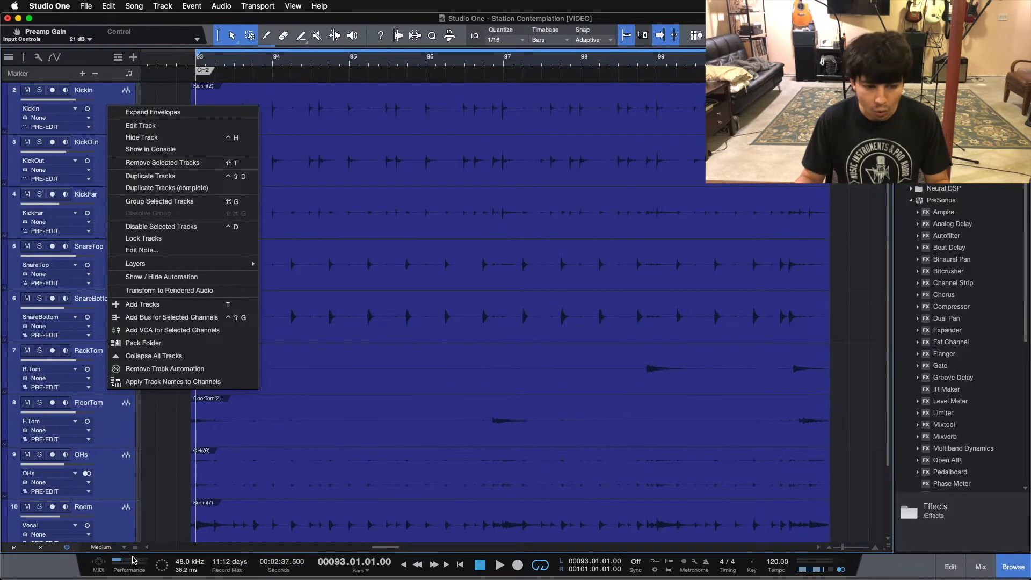
{"action": "mouse_move", "coordinate": [155, 264]}
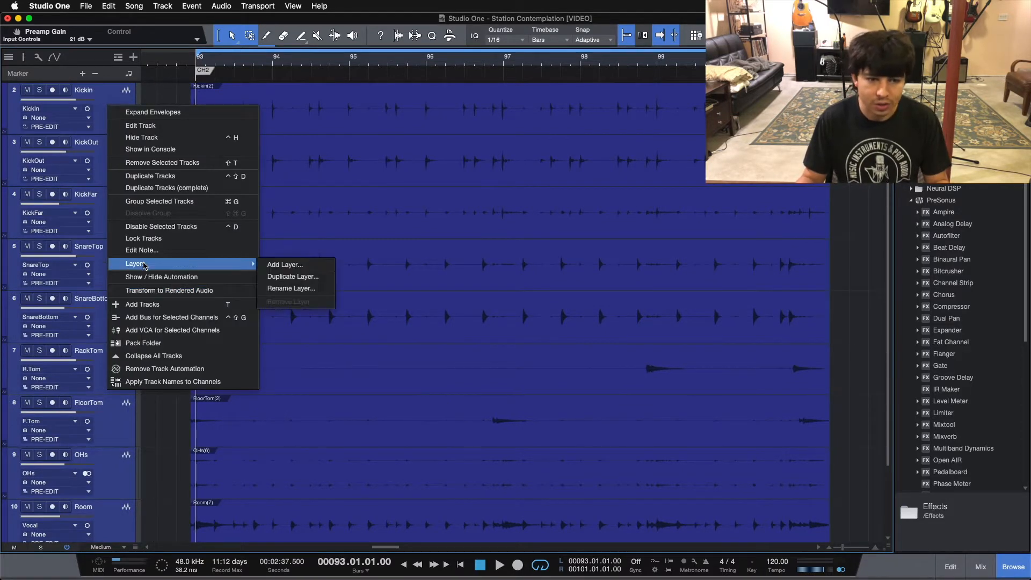
{"action": "left_click", "coordinate": [303, 277]}
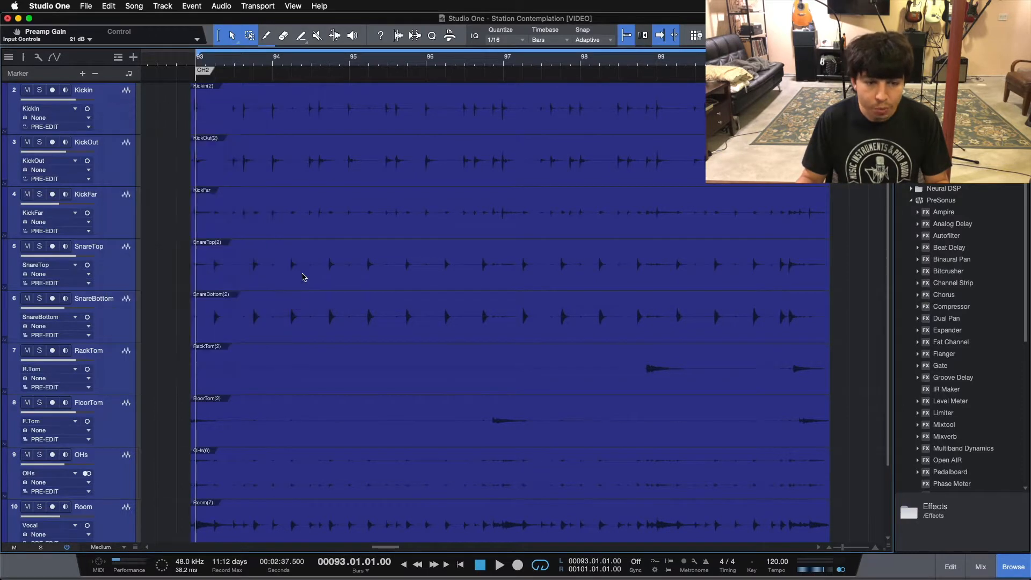
{"action": "left_click", "coordinate": [558, 197]}
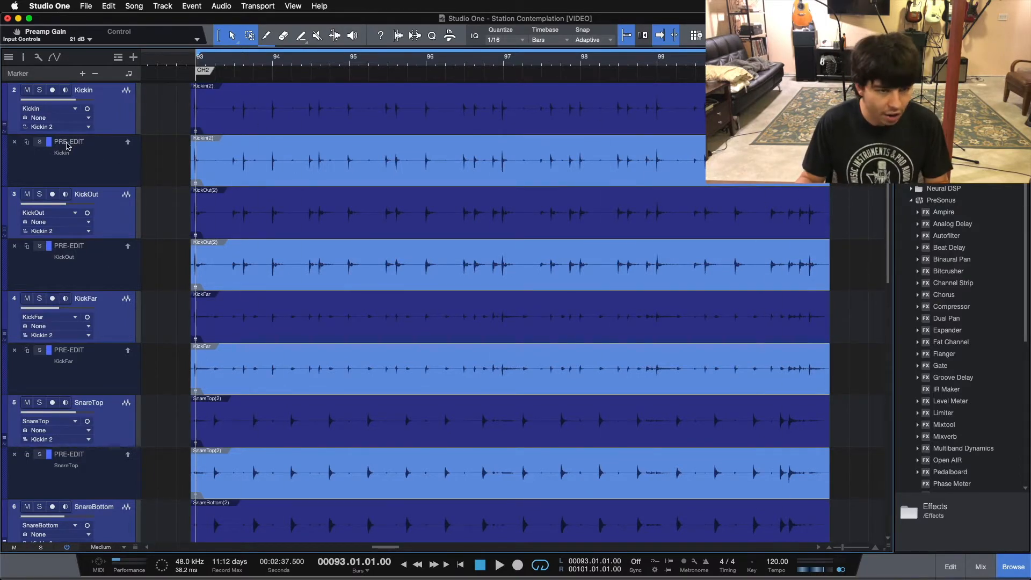
{"action": "right_click", "coordinate": [119, 118]}
{"action": "left_click", "coordinate": [133, 135]}
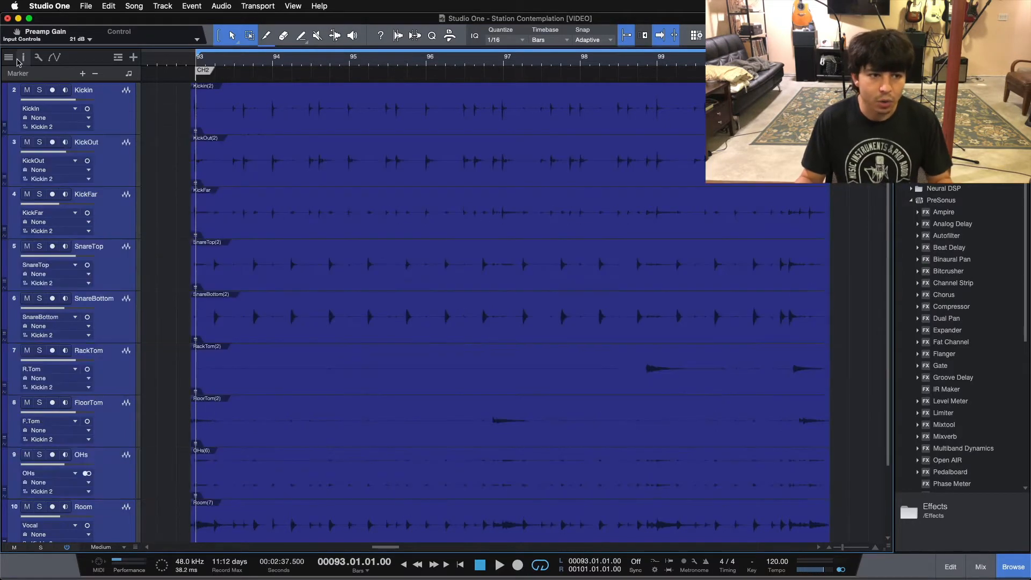
Step: Check the Layers follow events option in the track inspector
{"action": "left_click", "coordinate": [23, 57]}
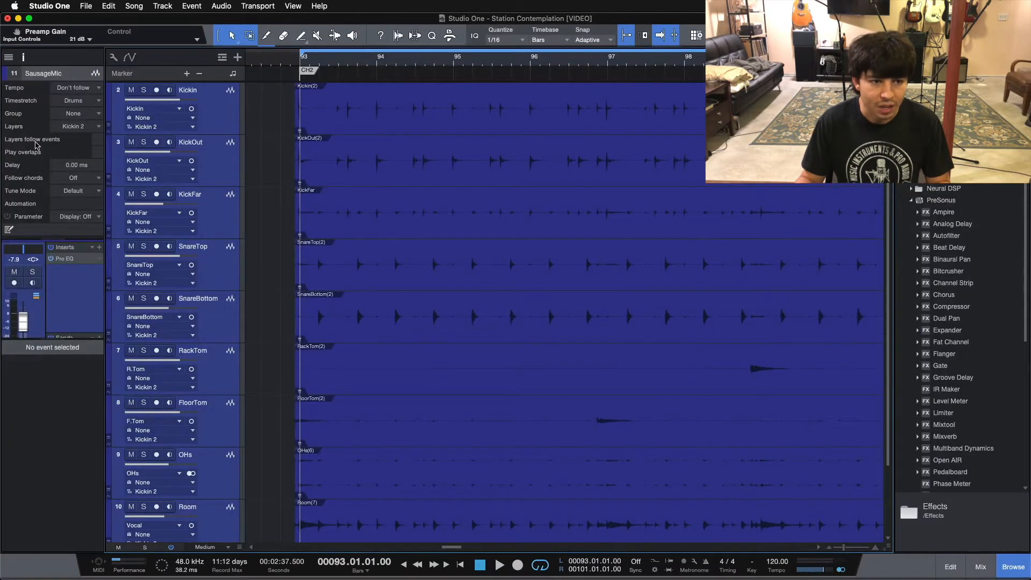
{"action": "left_click", "coordinate": [98, 141]}
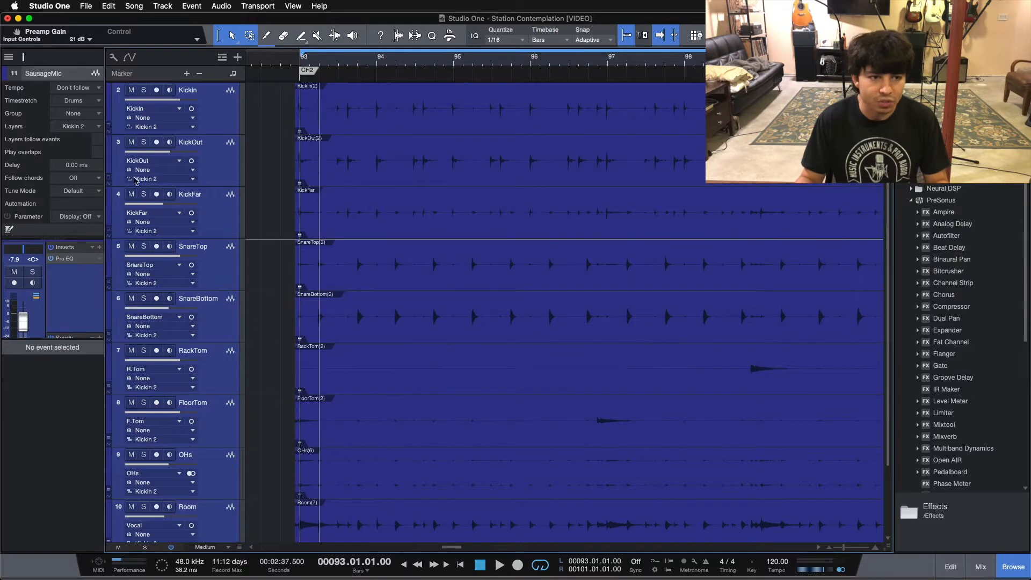
{"action": "left_click", "coordinate": [19, 60]}
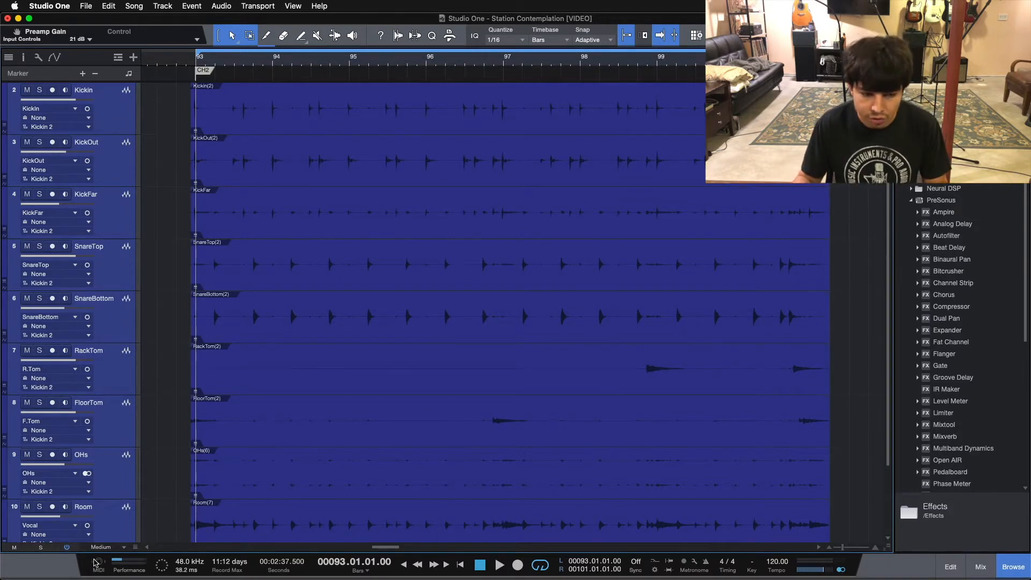
Step: Set the arrangement's track height to Large and select the SnareTop track alone
{"action": "left_click", "coordinate": [99, 547]}
{"action": "left_click", "coordinate": [102, 527]}
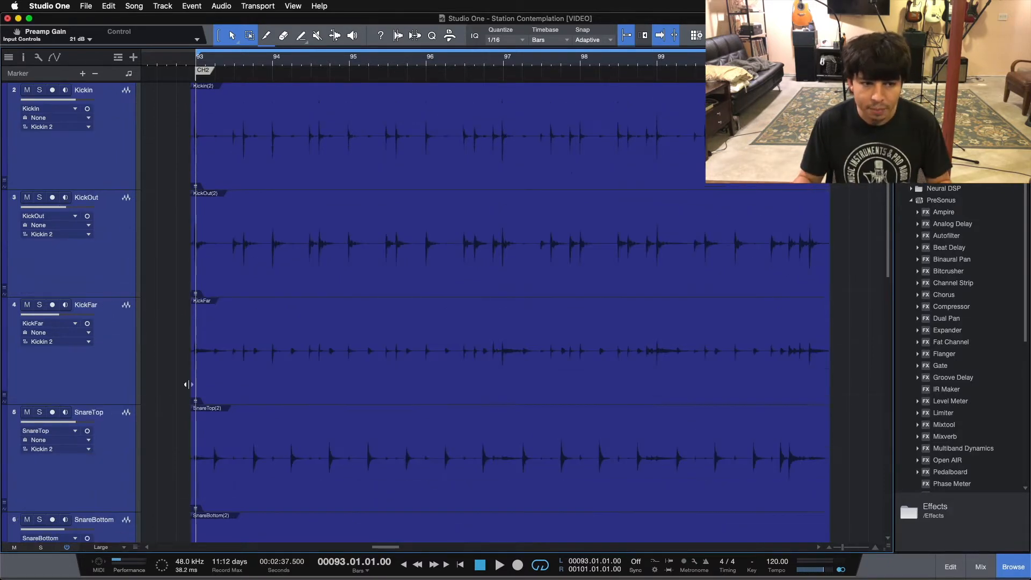
{"action": "left_click", "coordinate": [108, 146]}
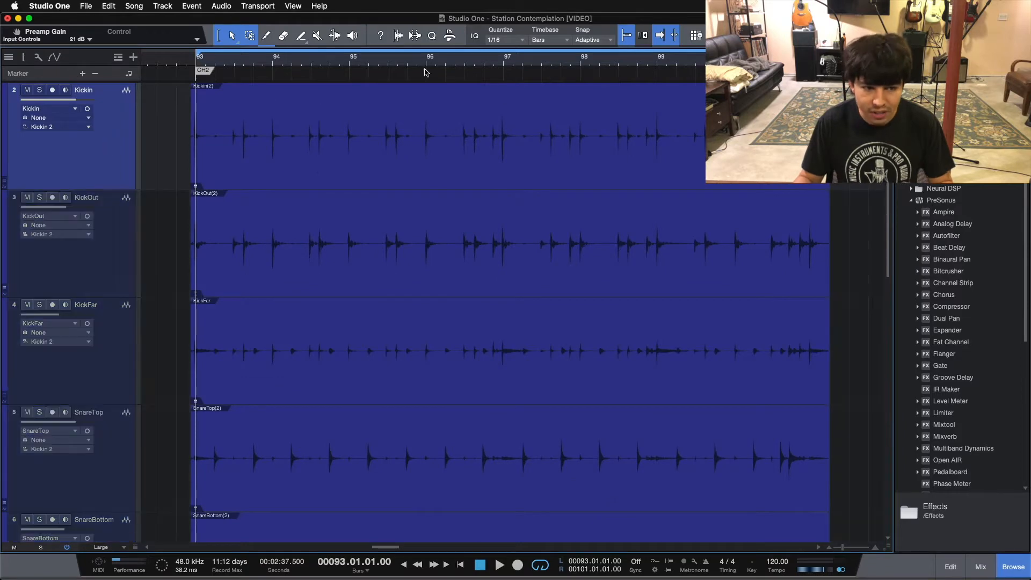
{"action": "left_click", "coordinate": [114, 447]}
Step: Examine how the Kickin hits in bar 93 line up with the grid
{"action": "left_click_drag", "start_coordinate": [221, 59], "coordinate": [357, 92]}
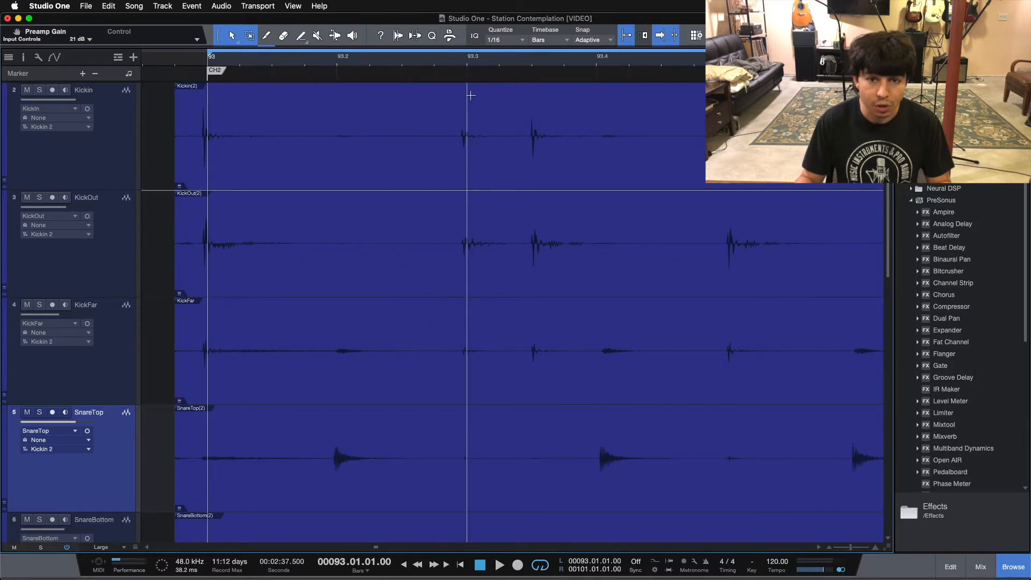
{"action": "left_click", "coordinate": [466, 119]}
{"action": "left_click", "coordinate": [533, 117]}
{"action": "left_click", "coordinate": [726, 146]}
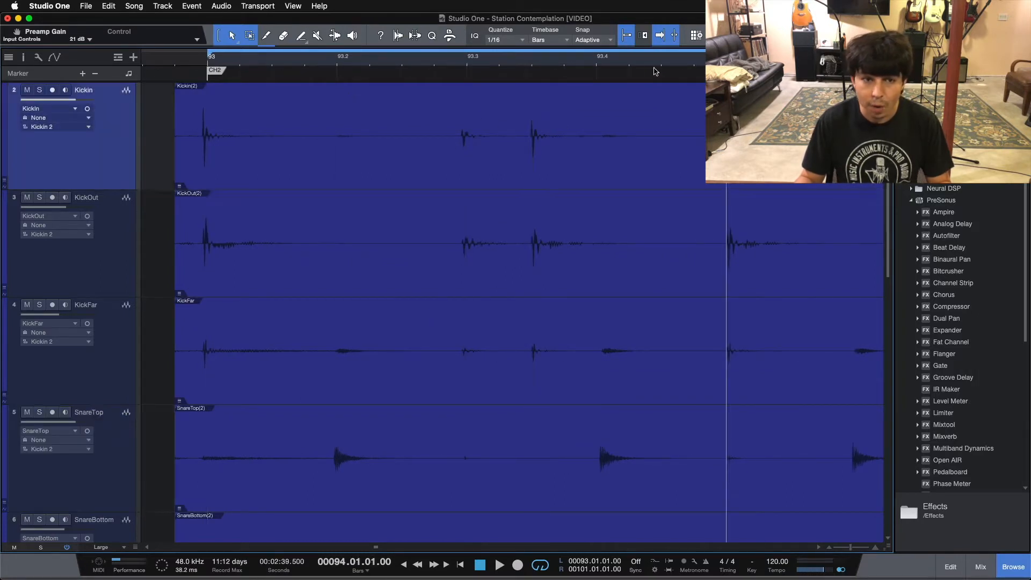
{"action": "left_click", "coordinate": [203, 101]}
Step: Examine the timing of the following Kickin hits against the grid, through bar 98
{"action": "left_click_drag", "start_coordinate": [754, 62], "coordinate": [269, 61]}
{"action": "left_click", "coordinate": [408, 97]}
{"action": "left_click", "coordinate": [460, 106]}
{"action": "left_click", "coordinate": [608, 109]}
{"action": "left_click", "coordinate": [784, 107]}
{"action": "left_click", "coordinate": [832, 107]}
{"action": "left_click_drag", "start_coordinate": [852, 64], "coordinate": [324, 64]}
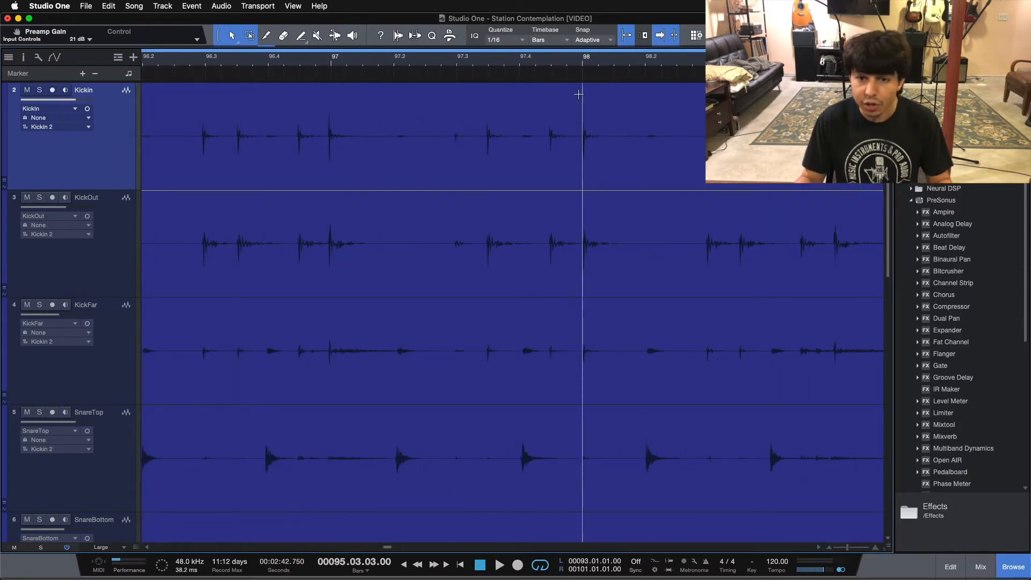
{"action": "left_click", "coordinate": [586, 87]}
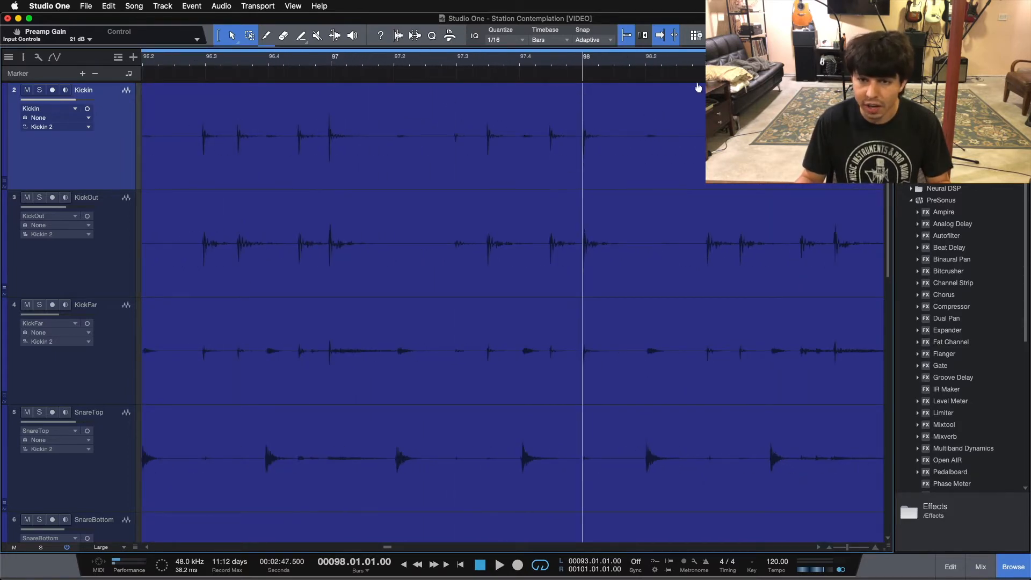
{"action": "left_click", "coordinate": [707, 104]}
{"action": "key", "text": "shift+l"}
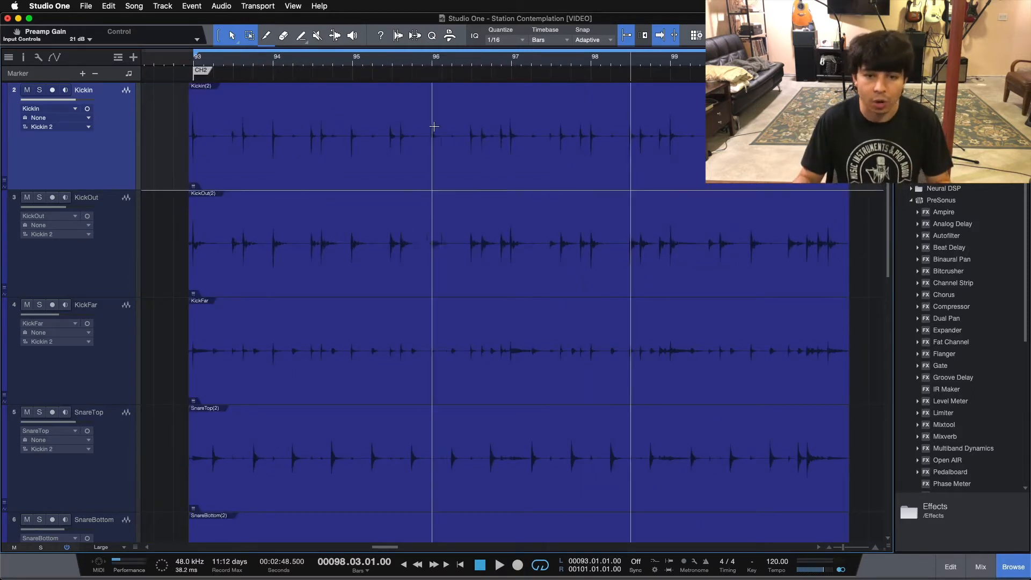
Step: Compare the kick hits around bar 96 with those at the start of bar 93 against the grid
{"action": "left_click_drag", "start_coordinate": [432, 65], "coordinate": [428, 110]}
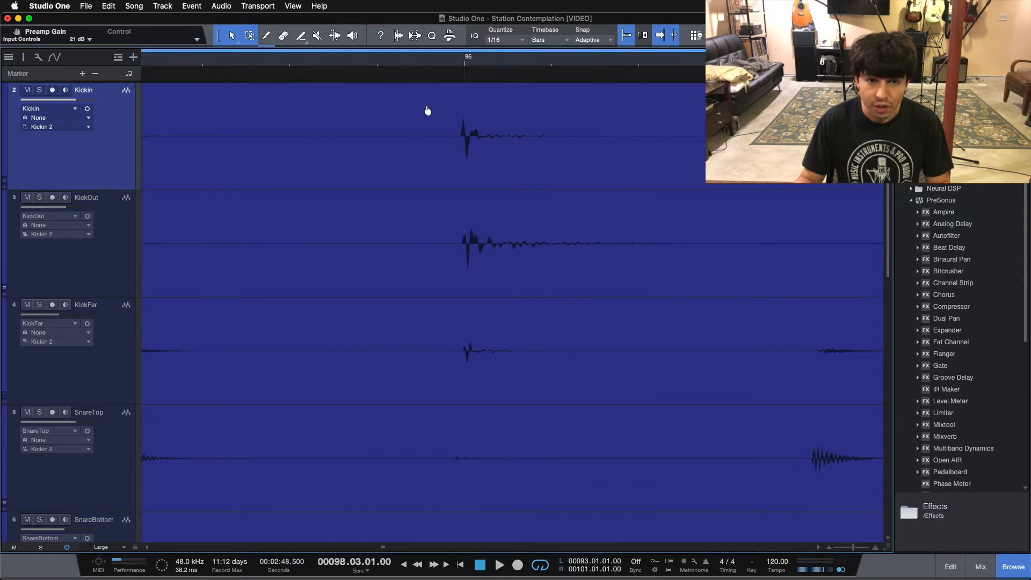
{"action": "left_click", "coordinate": [468, 112]}
{"action": "left_click_drag", "start_coordinate": [800, 61], "coordinate": [274, 62]}
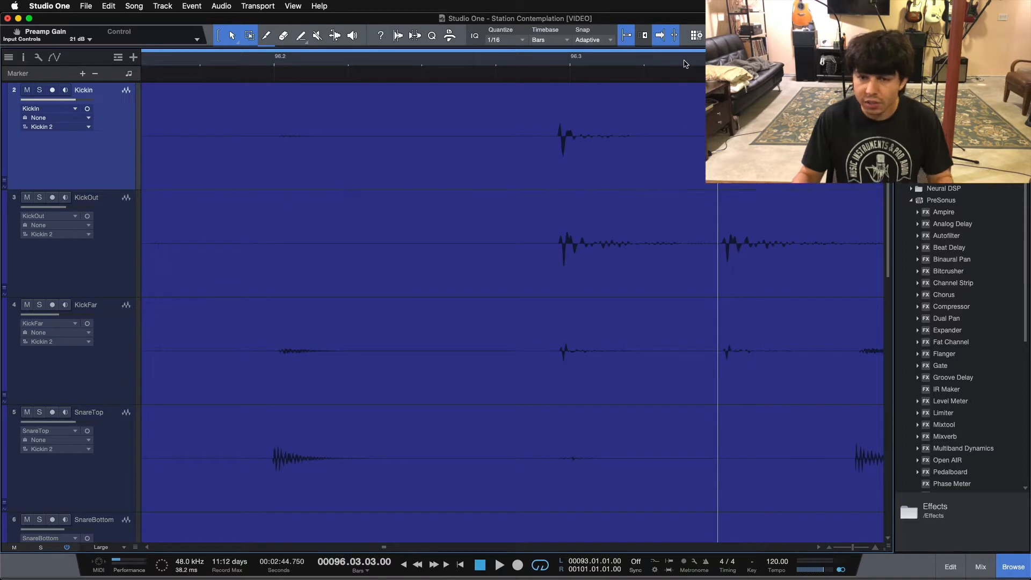
{"action": "left_click_drag", "start_coordinate": [684, 61], "coordinate": [584, 17]}
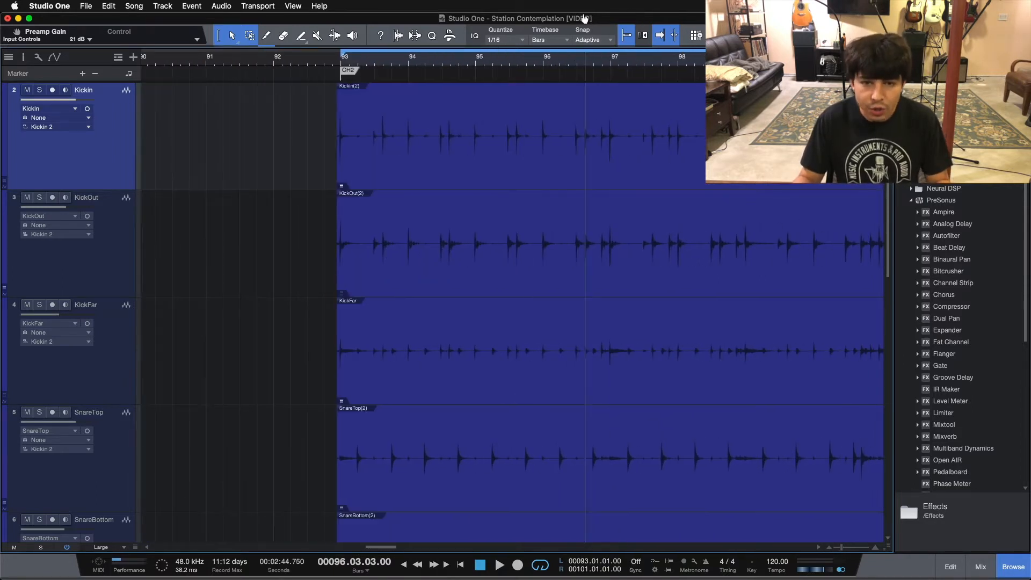
{"action": "left_click_drag", "start_coordinate": [341, 65], "coordinate": [342, 98]}
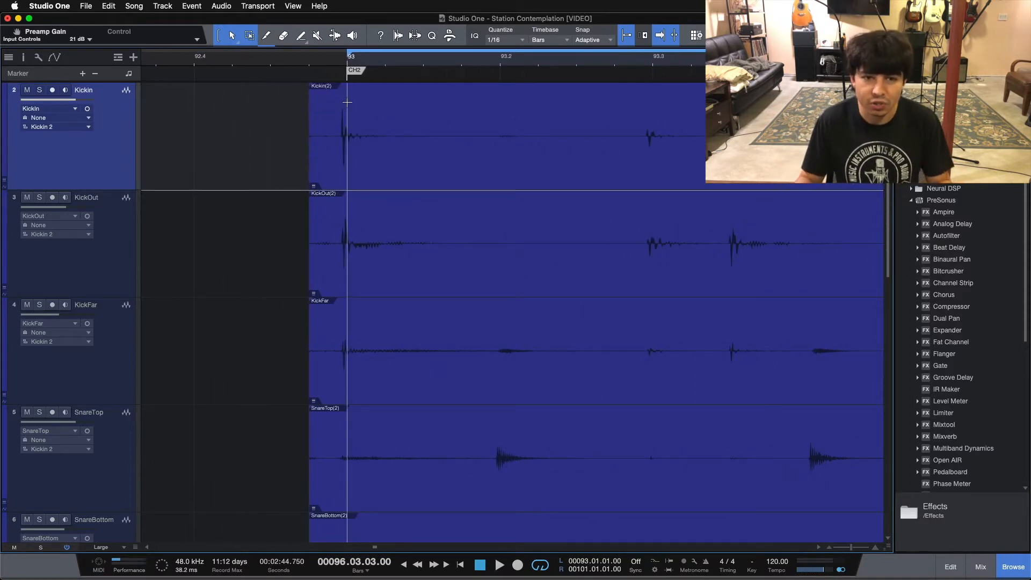
{"action": "left_click", "coordinate": [653, 105]}
{"action": "left_click", "coordinate": [729, 109]}
Step: Turn off snap to grid and place the playhead freely just after the start of bar 93
{"action": "left_click", "coordinate": [347, 66]}
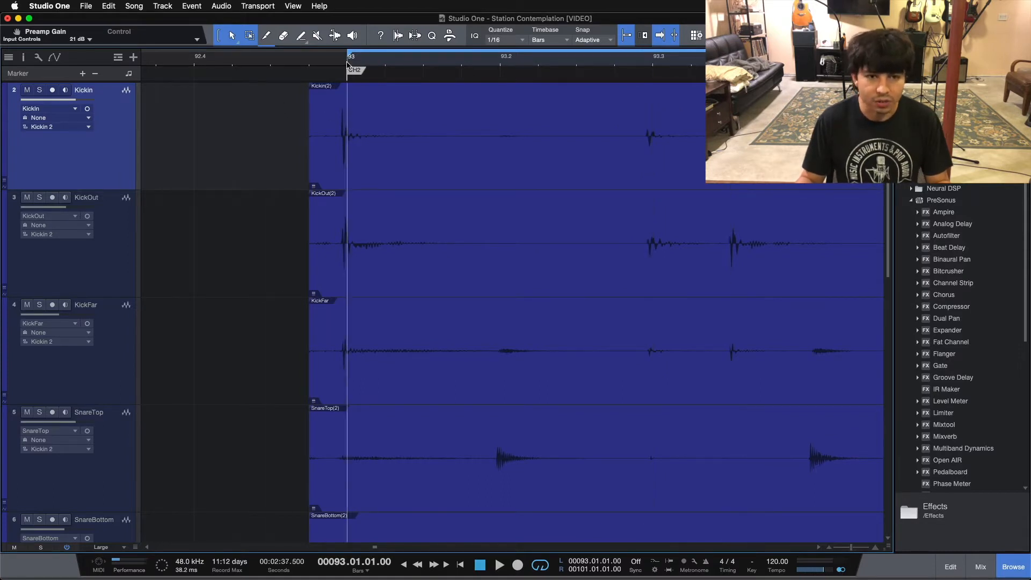
{"action": "left_click", "coordinate": [411, 64]}
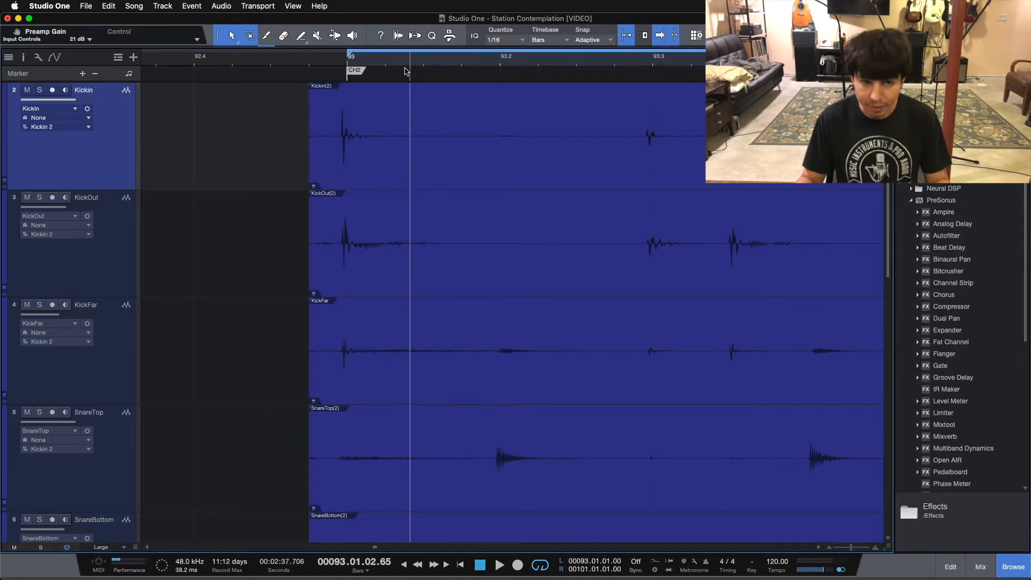
{"action": "key", "text": "w"}
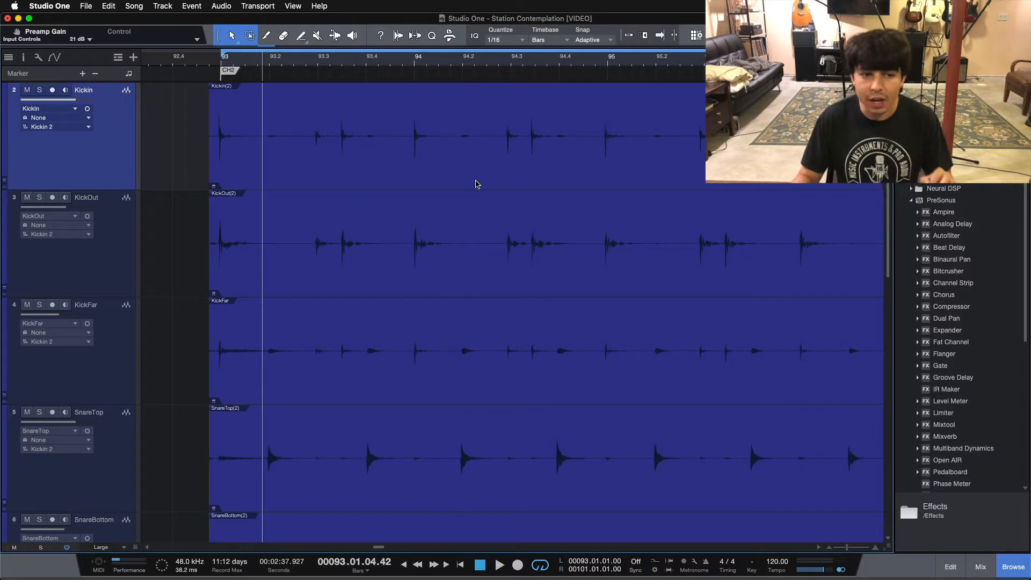
Step: Select all drum tracks from Kickin to SausageMic and group them as DRUMS
{"action": "scroll", "coordinate": [196, 279], "scroll_direction": "down", "scroll_amount": 3}
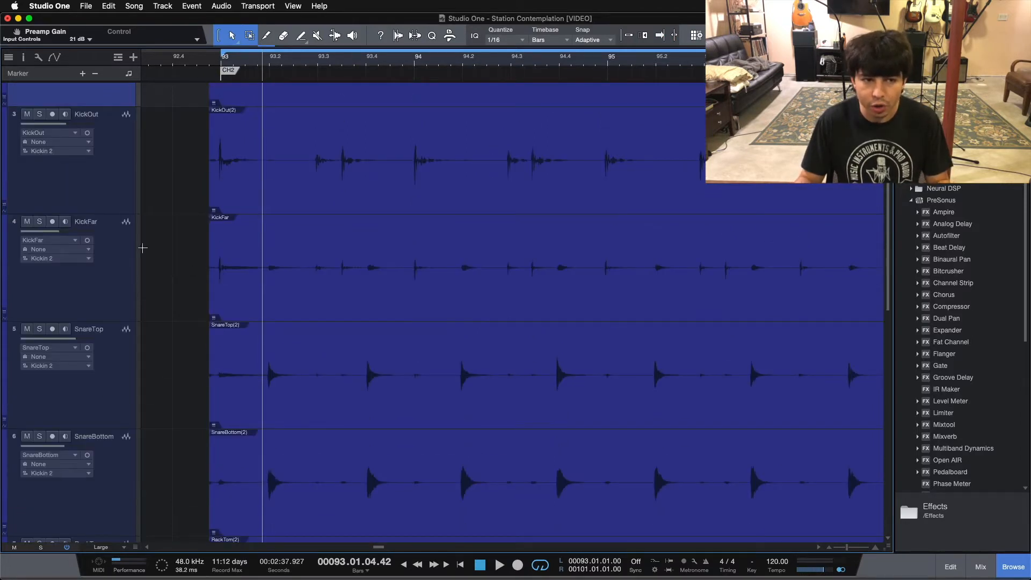
{"action": "scroll", "coordinate": [251, 310], "scroll_direction": "up", "scroll_amount": 3}
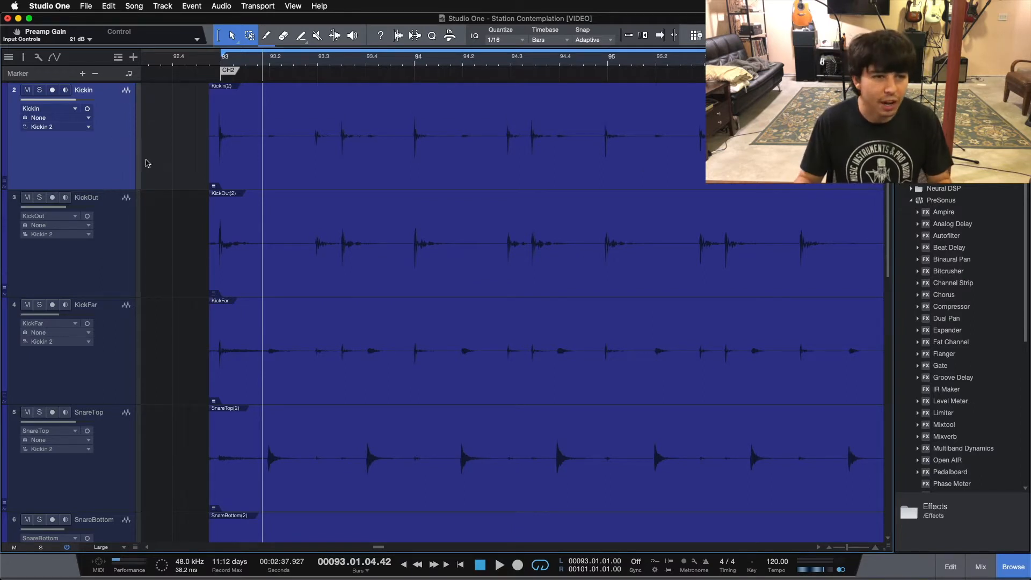
{"action": "scroll", "coordinate": [161, 338], "scroll_direction": "down", "scroll_amount": 10}
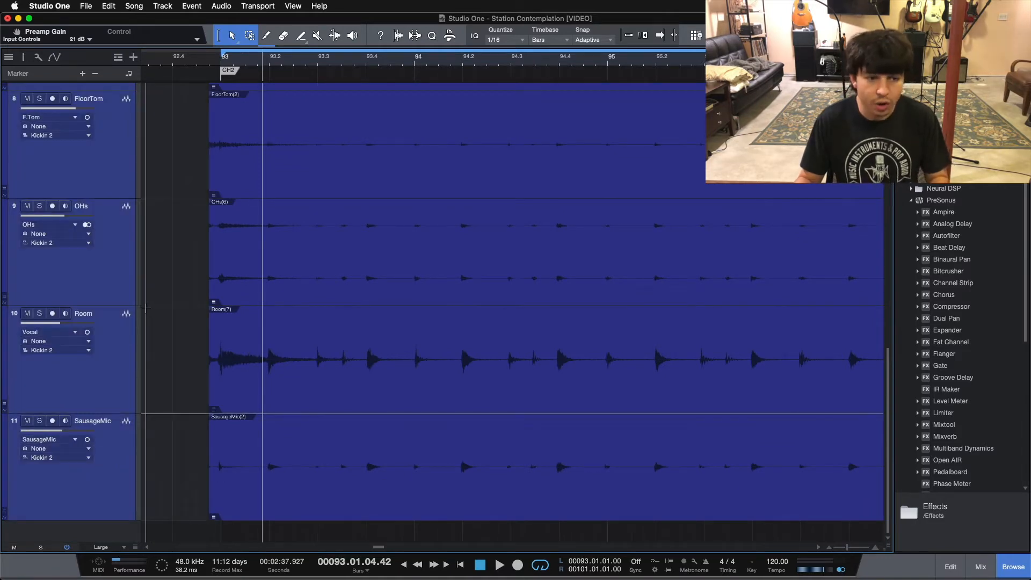
{"action": "scroll", "coordinate": [146, 305], "scroll_direction": "up", "scroll_amount": 10}
{"action": "key", "text": "super+g"}
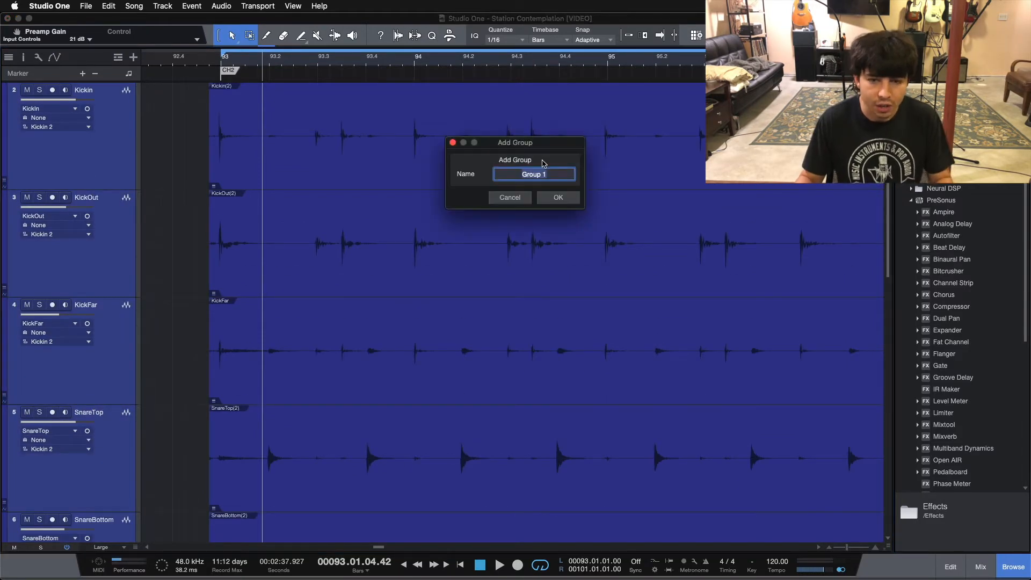
{"action": "type", "text": "DRUMS"}
{"action": "key", "text": "Return"}
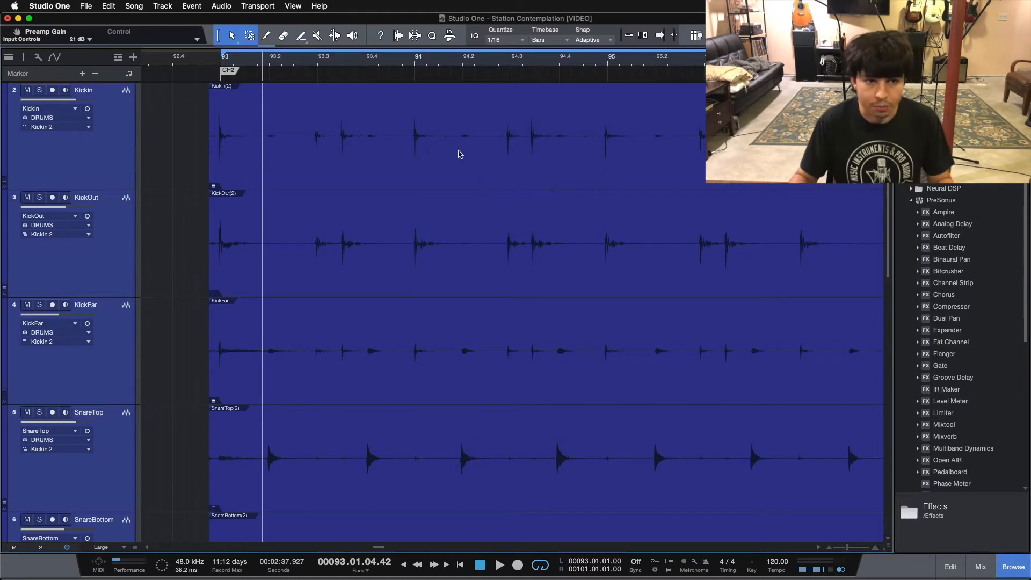
Step: Split the grouped drum events at 93.01.04.15, between the first kick hit and the first snare hit
{"action": "left_click_drag", "start_coordinate": [220, 60], "coordinate": [398, 94]}
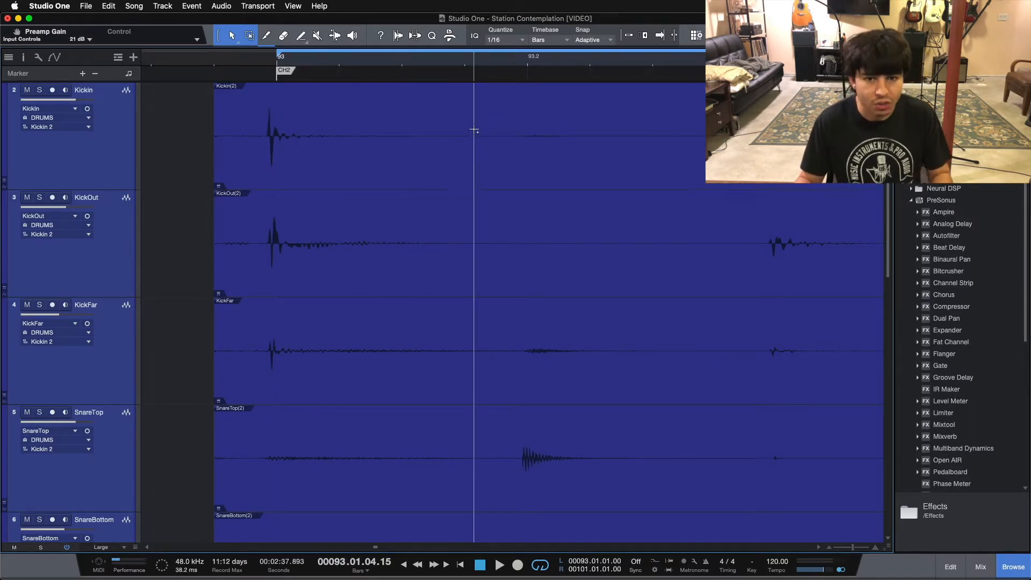
{"action": "left_click", "coordinate": [473, 129]}
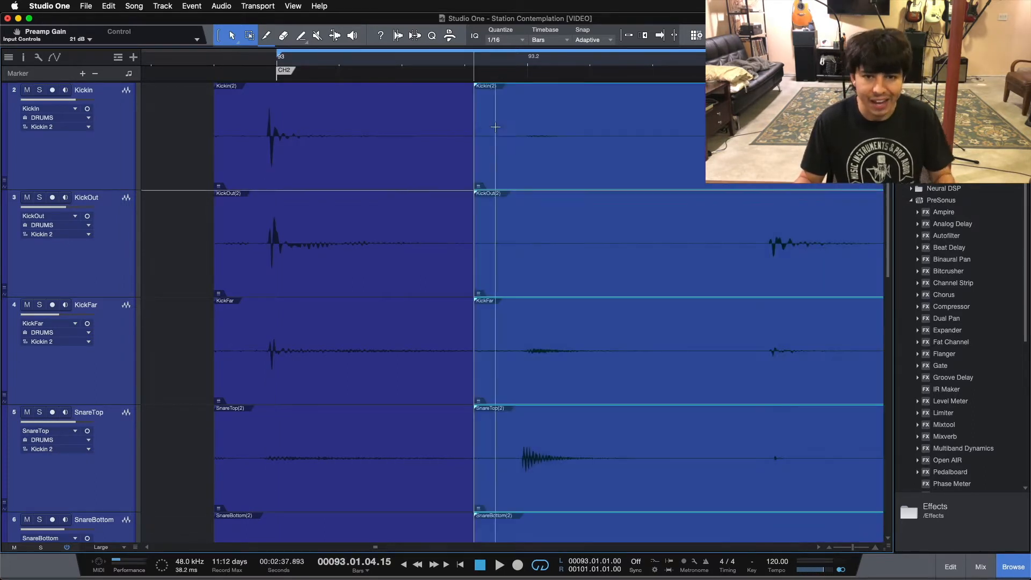
Step: Slip the audio inside the first drum slice so the kick transient lands on the bar 93 line
{"action": "left_click", "coordinate": [345, 186]}
{"action": "key", "text": "e"}
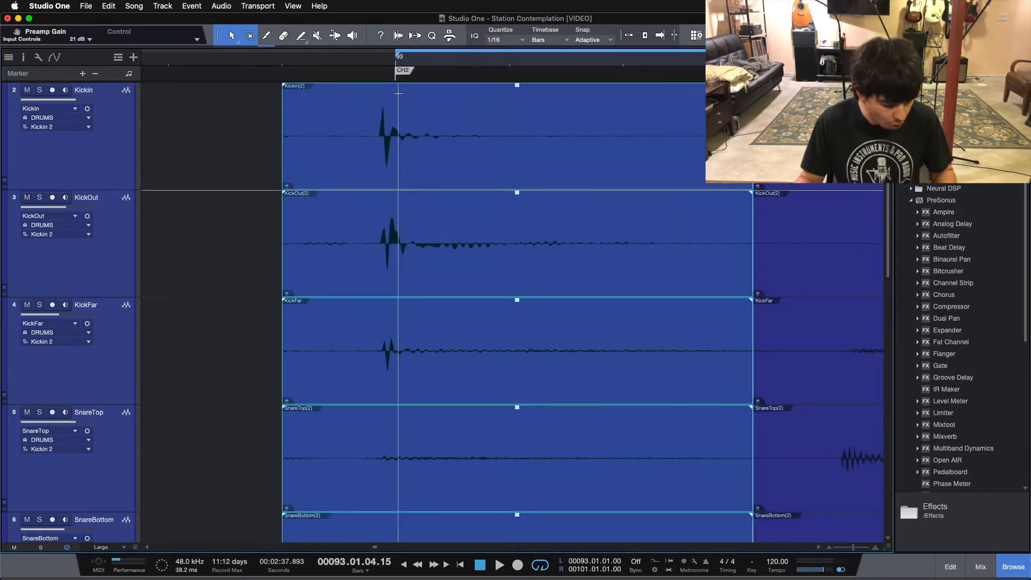
{"action": "left_click_drag", "start_coordinate": [400, 173], "coordinate": [412, 147]}
{"action": "left_click_drag", "start_coordinate": [757, 60], "coordinate": [535, 56]}
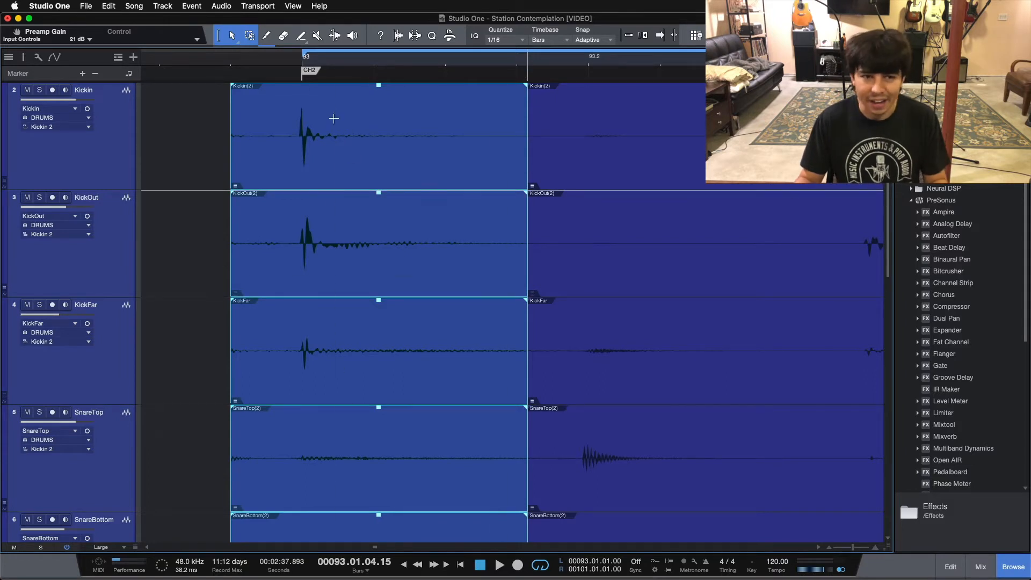
{"action": "left_click_drag", "start_coordinate": [306, 70], "coordinate": [382, 78]}
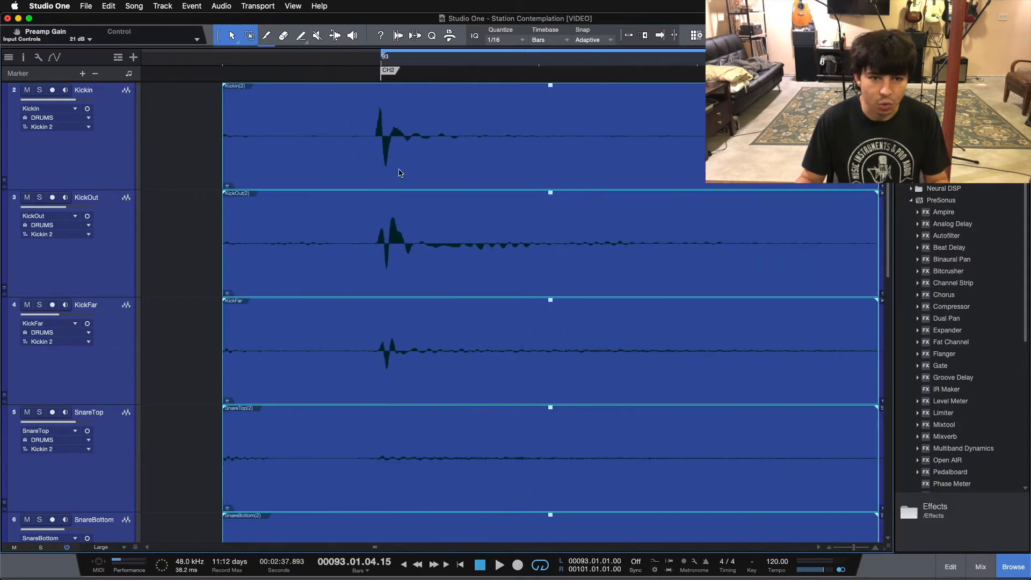
{"action": "left_click_drag", "start_coordinate": [415, 158], "coordinate": [415, 157]}
Step: Split the drum events at 93.02.04.40, after the snare hit on beat 93.2, and select the snare slice
{"action": "left_click_drag", "start_coordinate": [871, 65], "coordinate": [424, 113]}
{"action": "left_click_drag", "start_coordinate": [716, 62], "coordinate": [279, 23]}
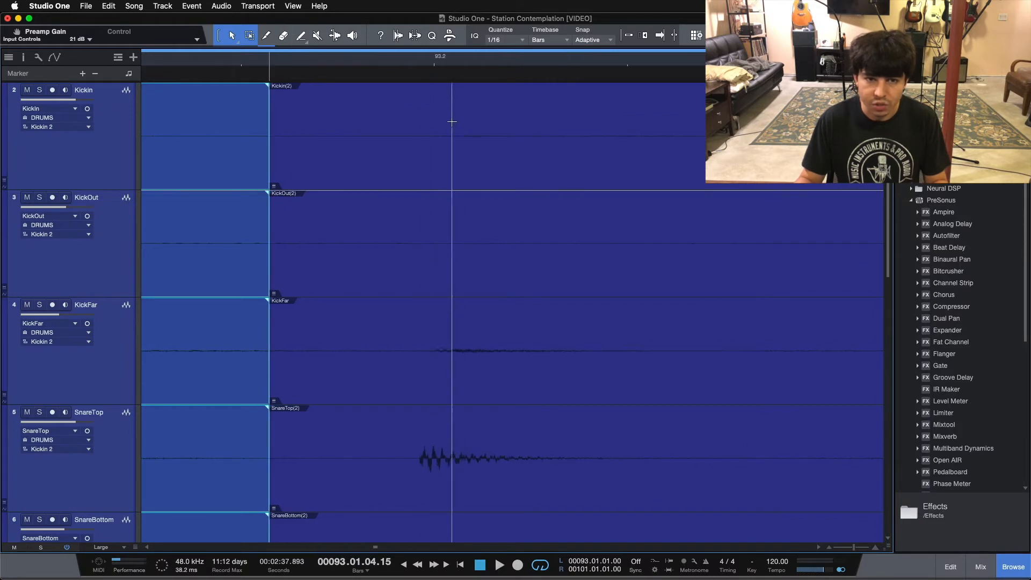
{"action": "left_click", "coordinate": [433, 115]}
{"action": "left_click_drag", "start_coordinate": [476, 68], "coordinate": [429, 55]}
{"action": "key", "text": "alt+x"}
{"action": "left_click", "coordinate": [421, 143]}
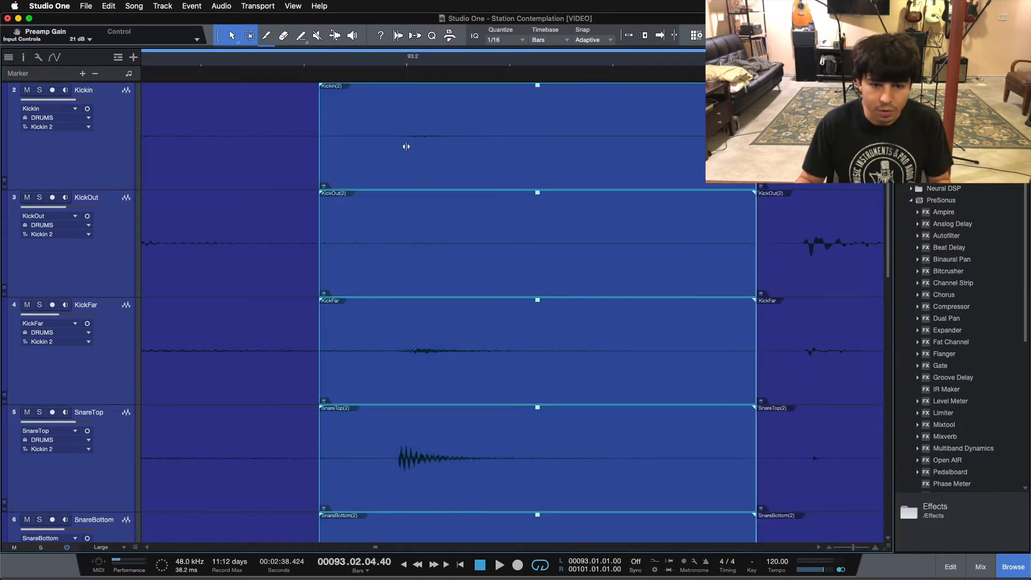
Step: Split the drum events at 93.03.02.68, ahead of the second kick, and slip the slice's audio so the first kick lands on beat 93.3
{"action": "left_click", "coordinate": [407, 100]}
{"action": "left_click_drag", "start_coordinate": [407, 58], "coordinate": [383, 56]}
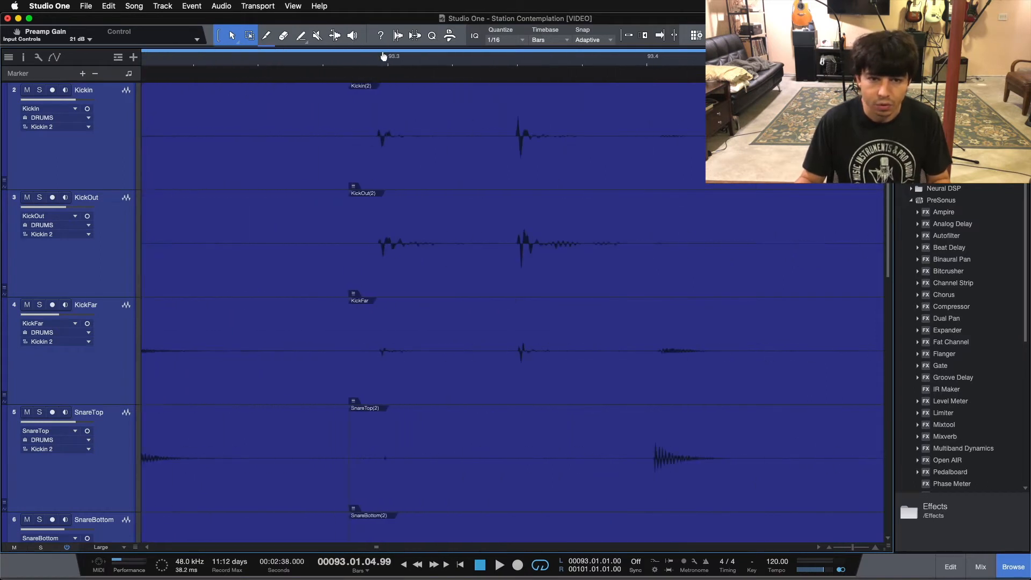
{"action": "left_click", "coordinate": [496, 96]}
{"action": "left_click_drag", "start_coordinate": [398, 153], "coordinate": [401, 153]}
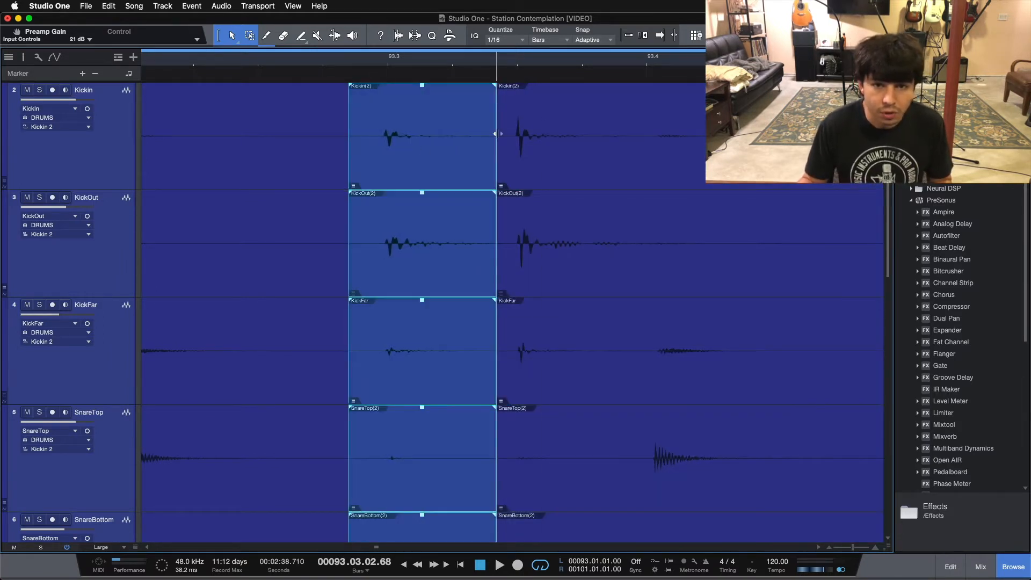
Step: Split the drum events at 93.03.04.84, ahead of the snare hit, and at 93.04.04.39, ahead of the bar 94 kick
{"action": "left_click", "coordinate": [518, 108]}
{"action": "left_click_drag", "start_coordinate": [700, 68], "coordinate": [485, 62]}
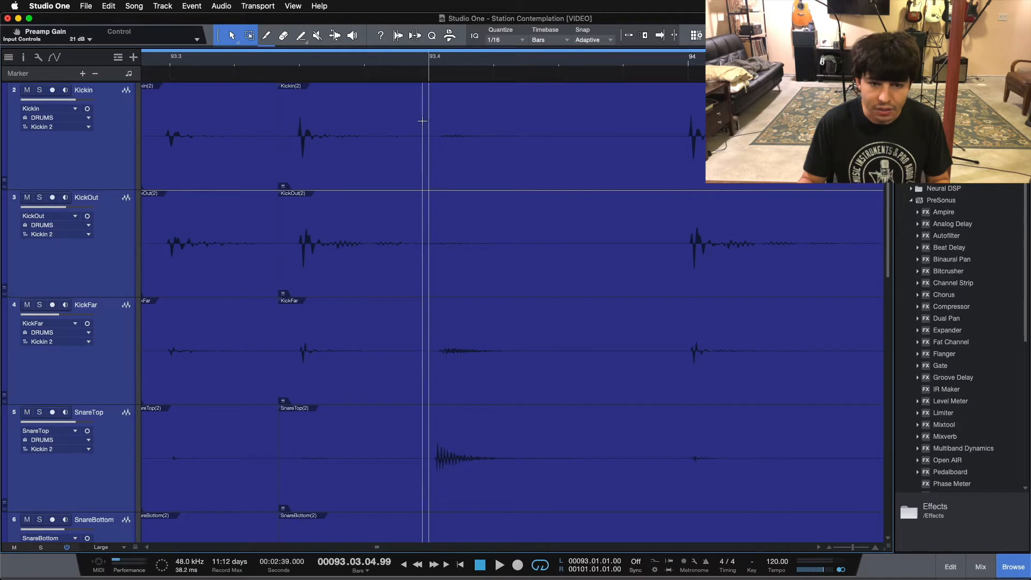
{"action": "left_click", "coordinate": [419, 123]}
{"action": "key", "text": "alt+x"}
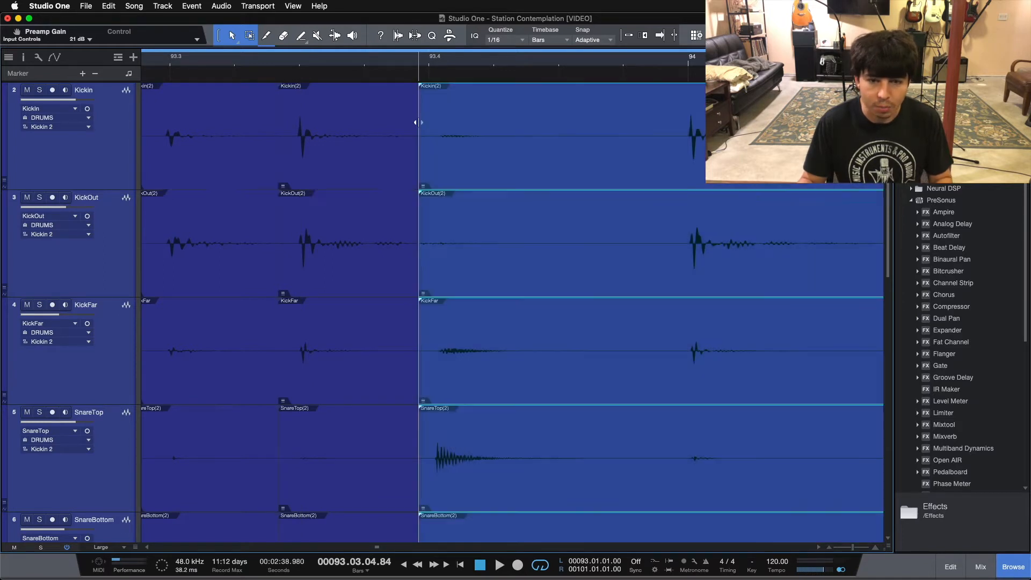
{"action": "left_click", "coordinate": [649, 128]}
{"action": "key", "text": "alt+x"}
Step: Slip the audio inside the isolated snare slice so the snare transient lands on the 93.4 beat line
{"action": "left_click", "coordinate": [470, 172]}
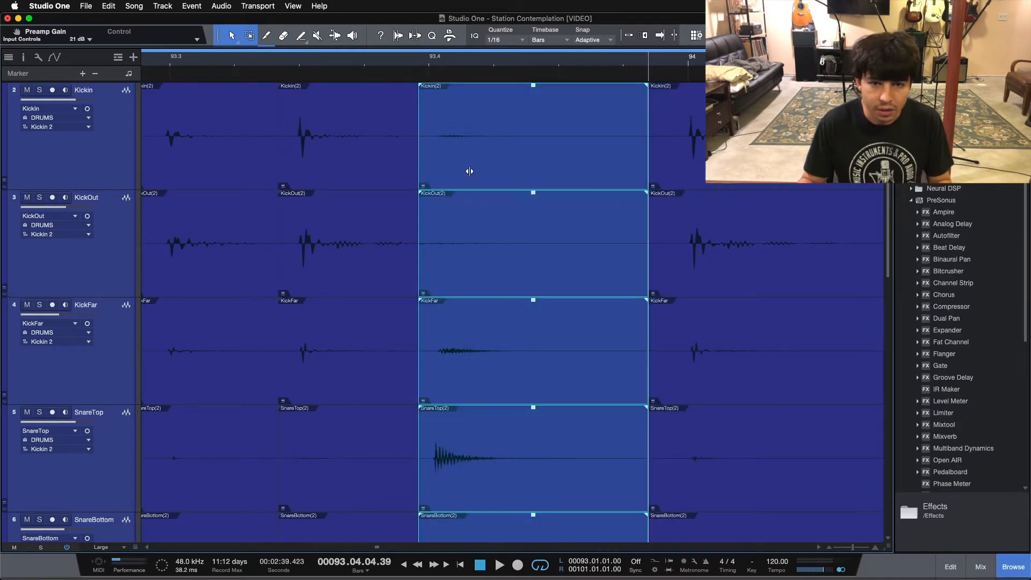
{"action": "left_click", "coordinate": [429, 114]}
{"action": "left_click_drag", "start_coordinate": [479, 142], "coordinate": [478, 142]}
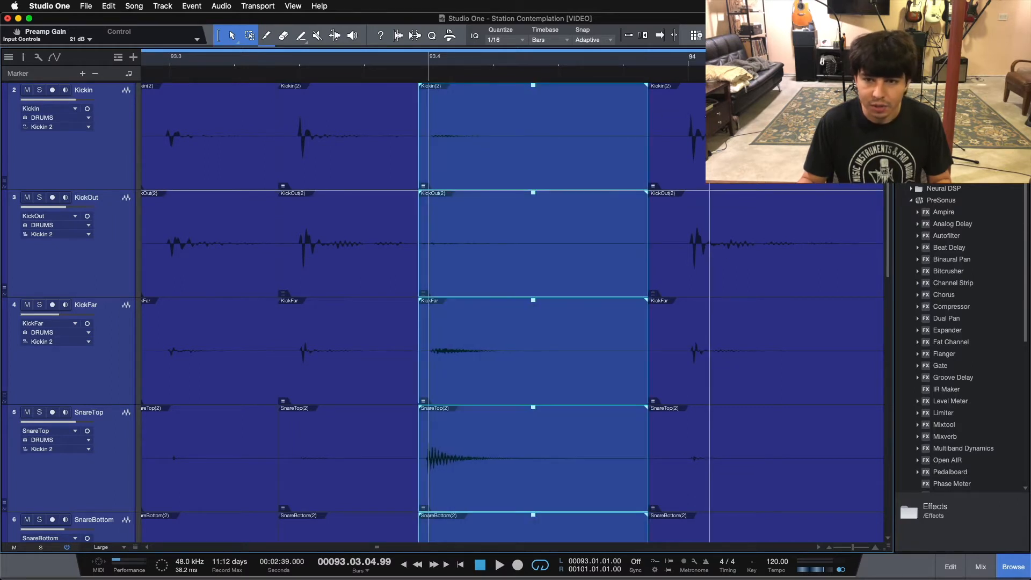
Step: Split the drum events at 94.01.04.50, ahead of the next snare, and slip the slice so its kick lands on the bar 94 line
{"action": "left_click", "coordinate": [687, 108]}
{"action": "key", "text": "e"}
{"action": "key", "text": "e"}
{"action": "left_click_drag", "start_coordinate": [677, 69], "coordinate": [432, 72]}
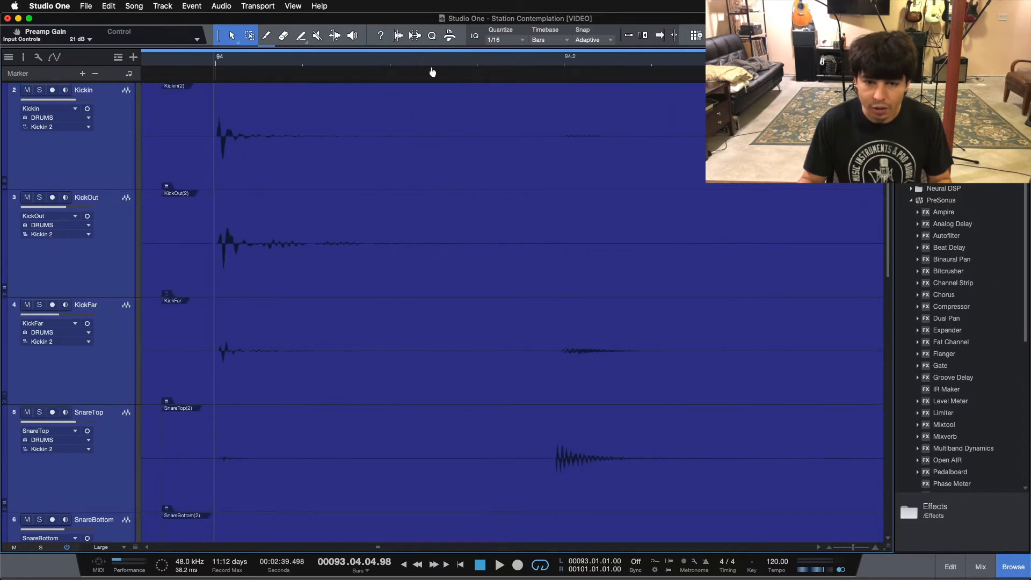
{"action": "double_click", "coordinate": [521, 114]}
{"action": "left_click", "coordinate": [234, 150], "text": "alt+super"}
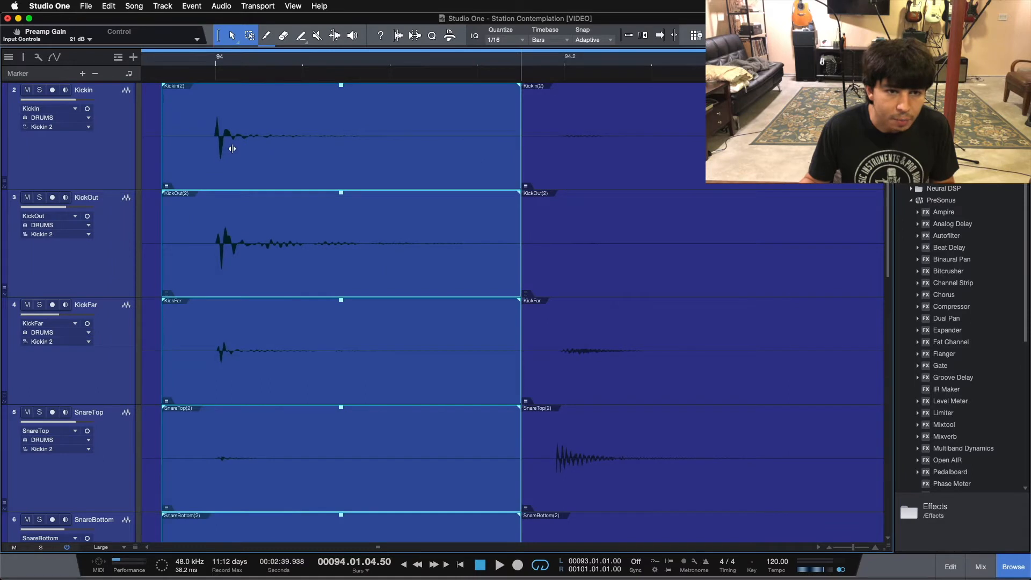
Step: Split the drum events at 95.01.04.71, just before the snare hit near beat 95.2
{"action": "left_click_drag", "start_coordinate": [630, 67], "coordinate": [426, 63]}
{"action": "left_click", "coordinate": [639, 125]}
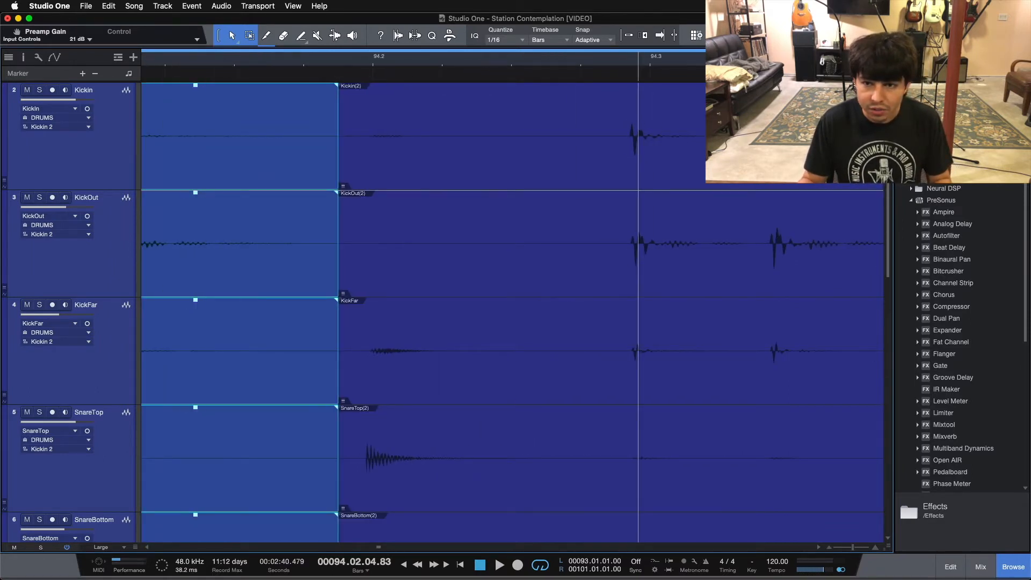
{"action": "left_click", "coordinate": [784, 129]}
{"action": "left_click_drag", "start_coordinate": [827, 68], "coordinate": [345, 66]}
{"action": "left_click", "coordinate": [429, 64]}
{"action": "left_click_drag", "start_coordinate": [861, 65], "coordinate": [323, 66]}
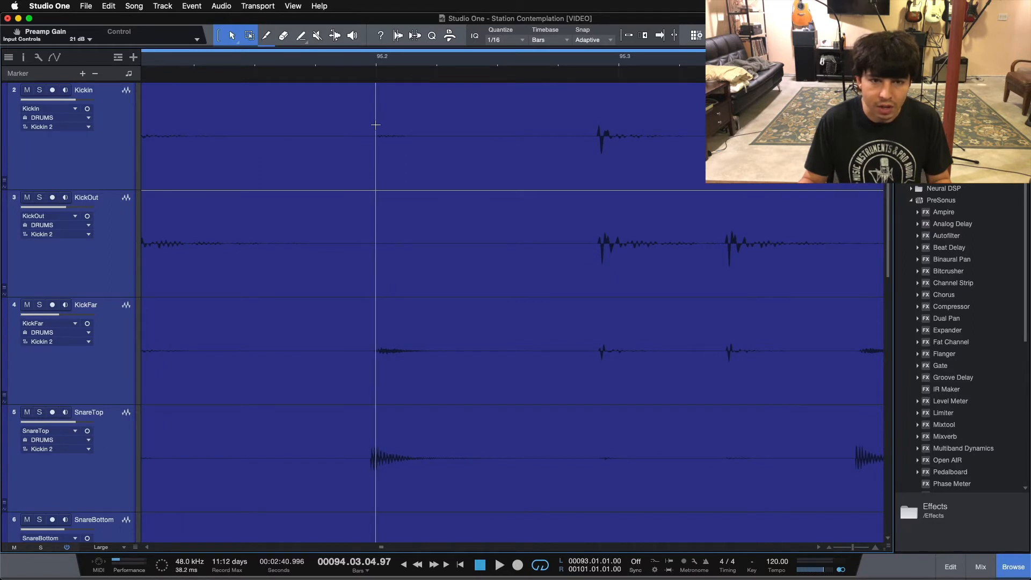
{"action": "double_click", "coordinate": [358, 127]}
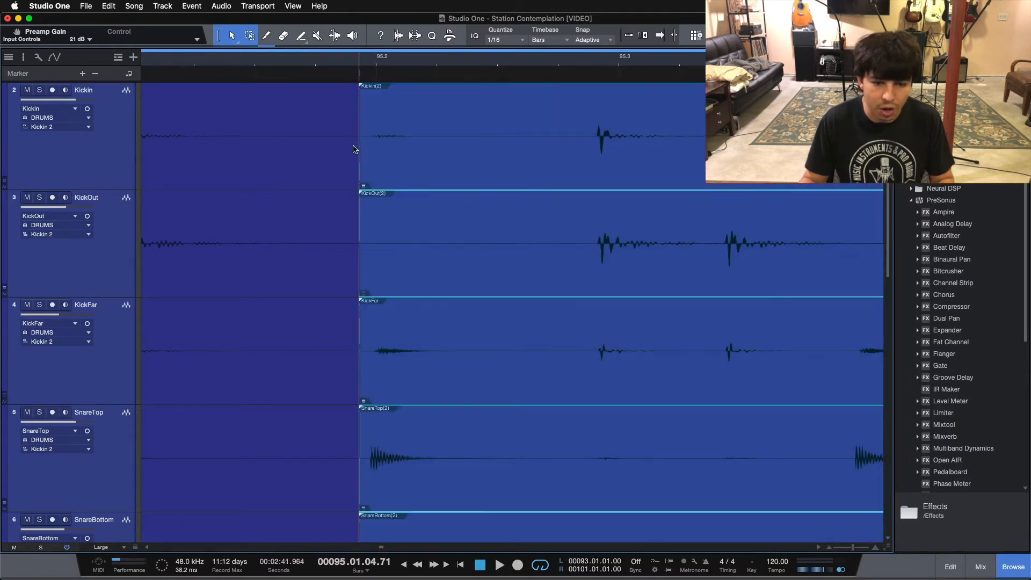
Step: Slip the audio in the slice between 94.2 and 95.2 so its first snare hit lands on beat 94.2
{"action": "key", "text": "w"}
{"action": "key", "text": "w"}
{"action": "key", "text": "w"}
{"action": "key", "text": "w"}
{"action": "key", "text": "w"}
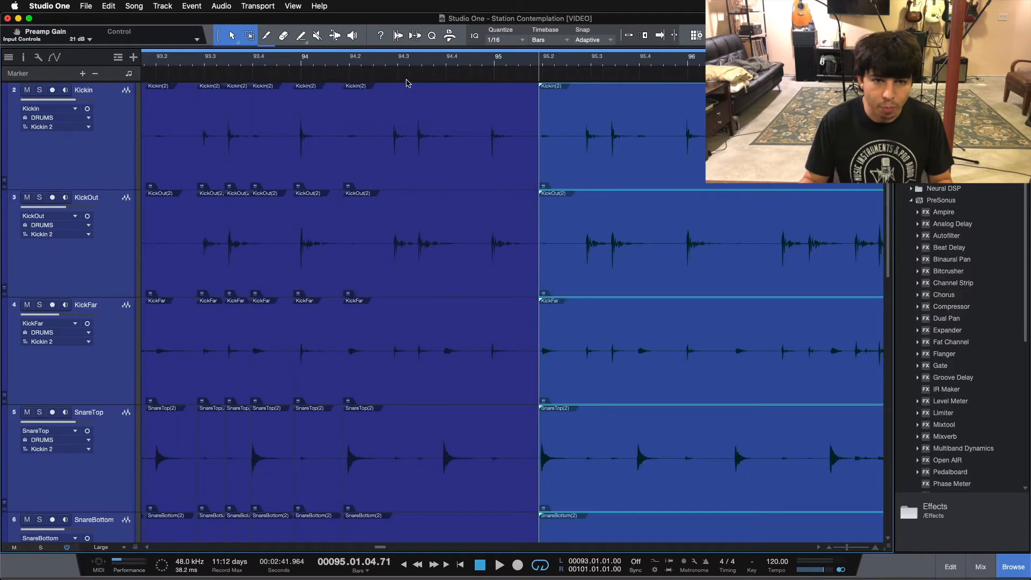
{"action": "key", "text": "e"}
{"action": "key", "text": "e"}
{"action": "key", "text": "e"}
{"action": "key", "text": "e"}
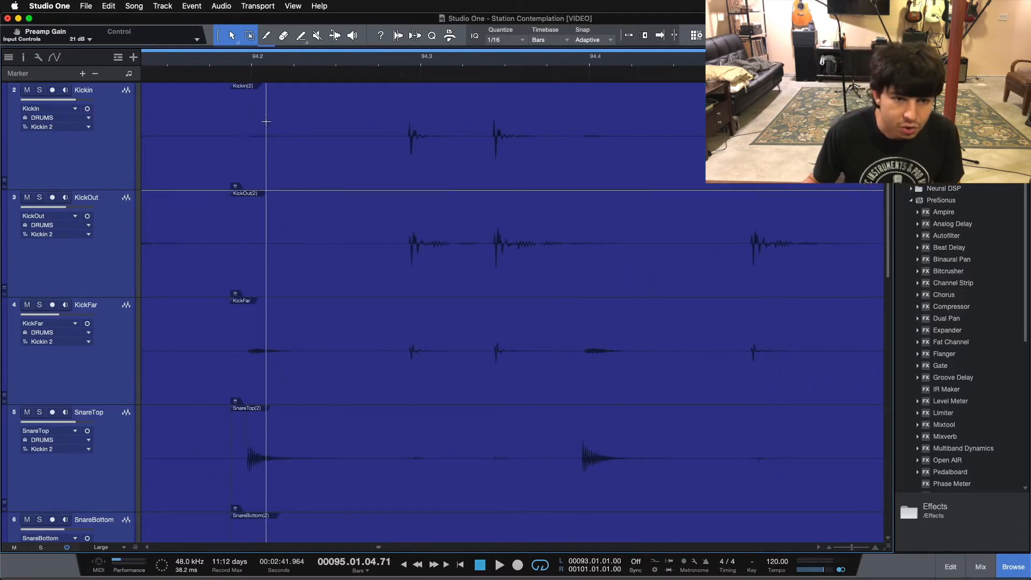
{"action": "left_click", "coordinate": [251, 113]}
{"action": "left_click_drag", "start_coordinate": [313, 151], "coordinate": [316, 152]}
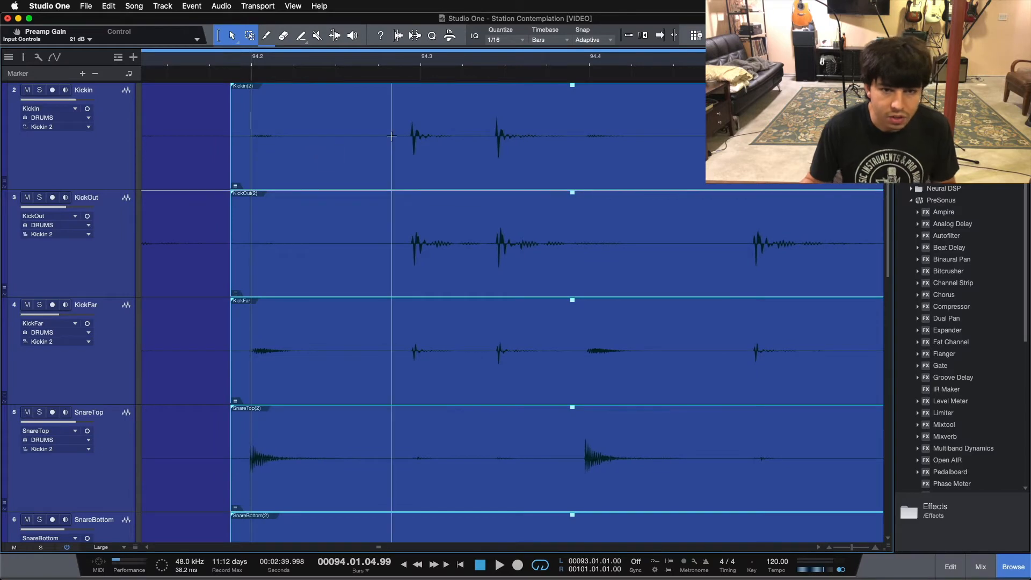
Step: Split the drum events at 94.02.04.51, before the two kicks, and slip the slice so its last kick lands on the bar 95 line
{"action": "left_click", "coordinate": [399, 117]}
{"action": "key", "text": "alt+x"}
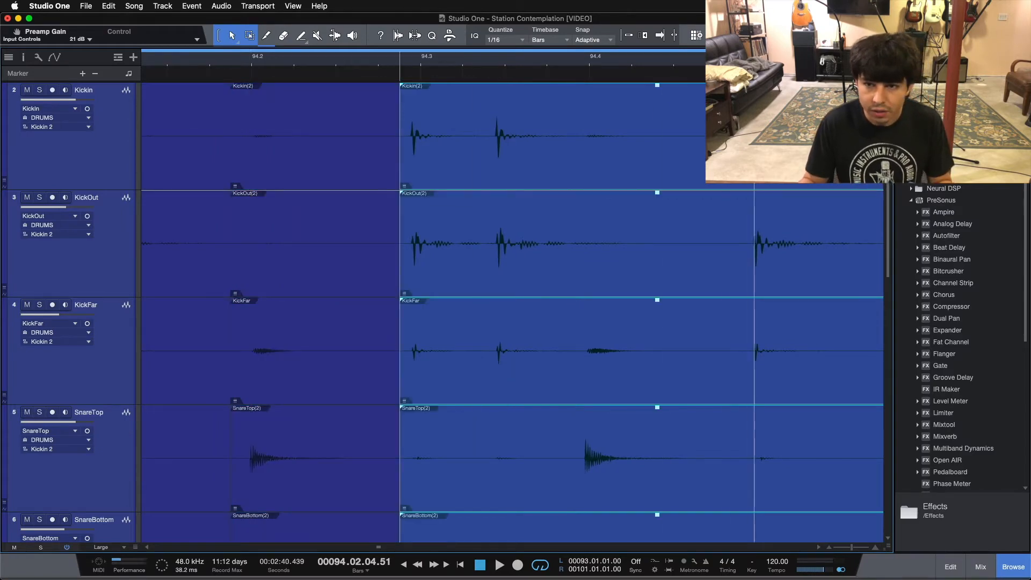
{"action": "left_click_drag", "start_coordinate": [760, 153], "coordinate": [763, 153]}
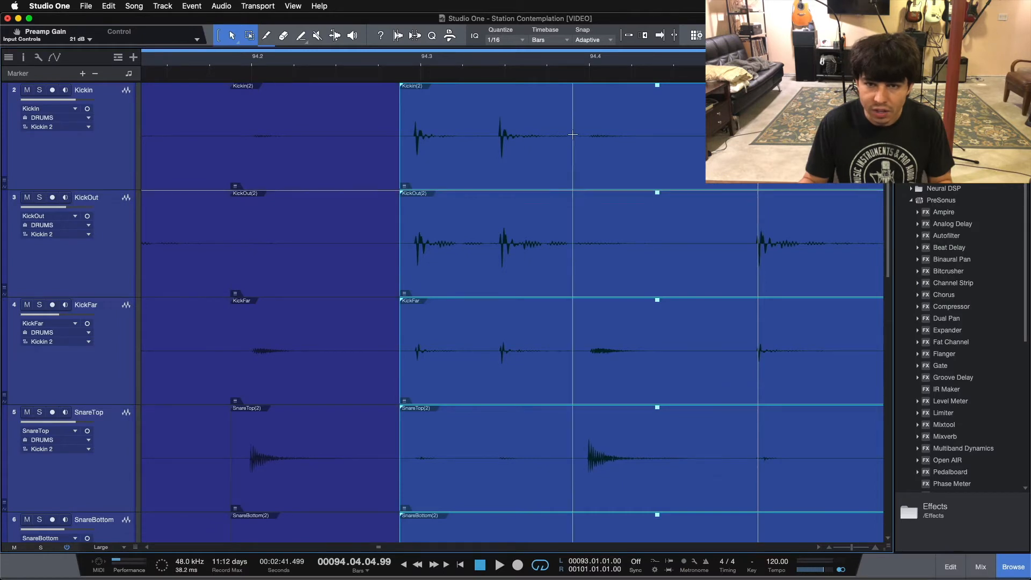
Step: Split the drum events at 94.03.04.86 and 94.03.02.75, and slip the two kicks onto beat 94.3 and the eighth note after it
{"action": "left_click", "coordinate": [589, 123]}
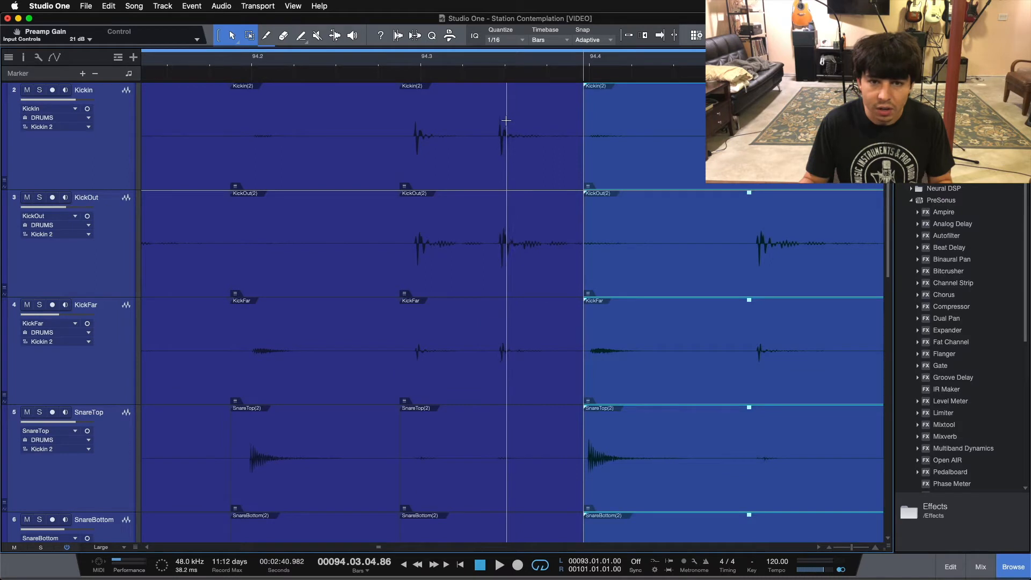
{"action": "left_click", "coordinate": [543, 160]}
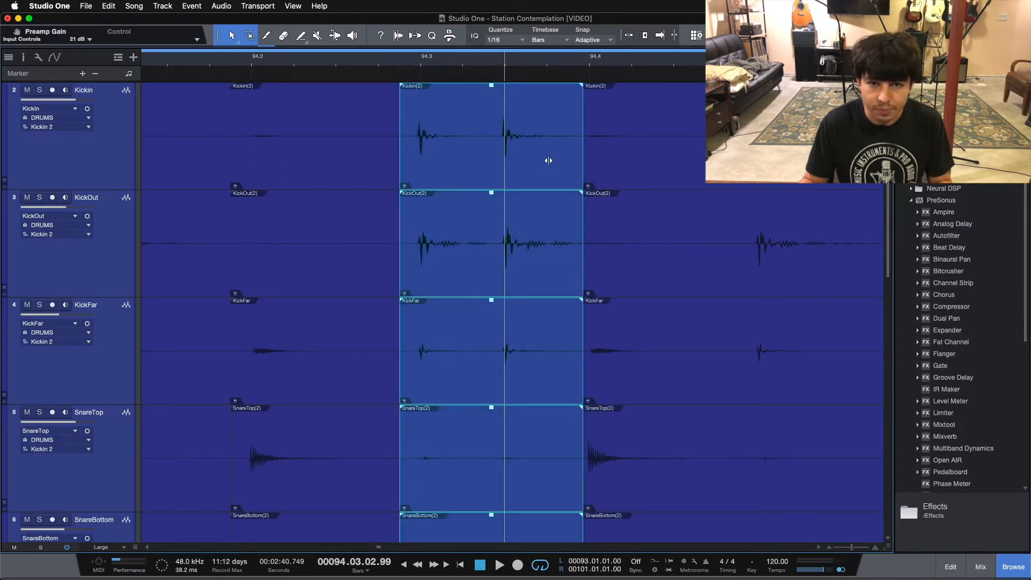
{"action": "left_click", "coordinate": [495, 121]}
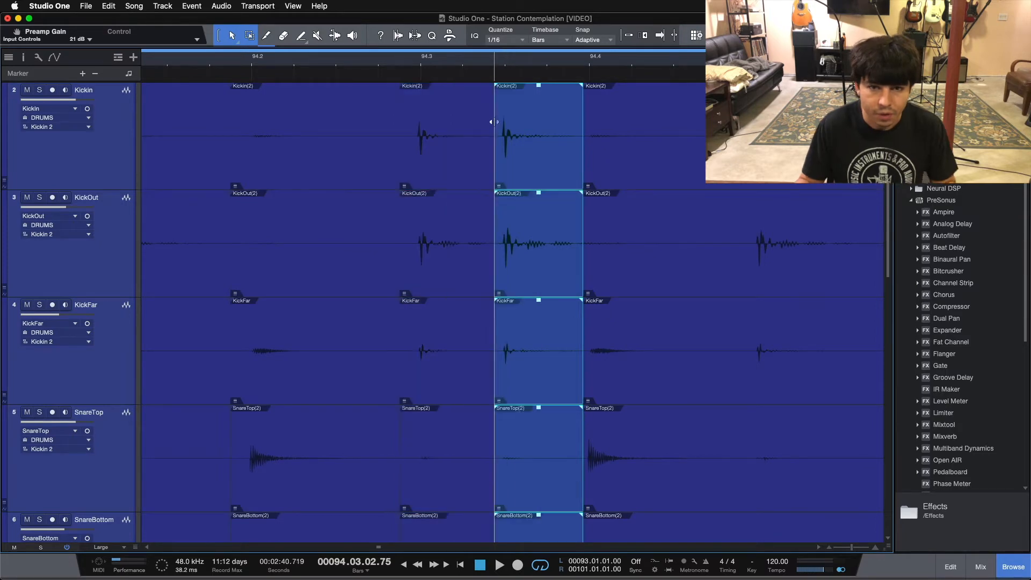
{"action": "left_click", "coordinate": [452, 165]}
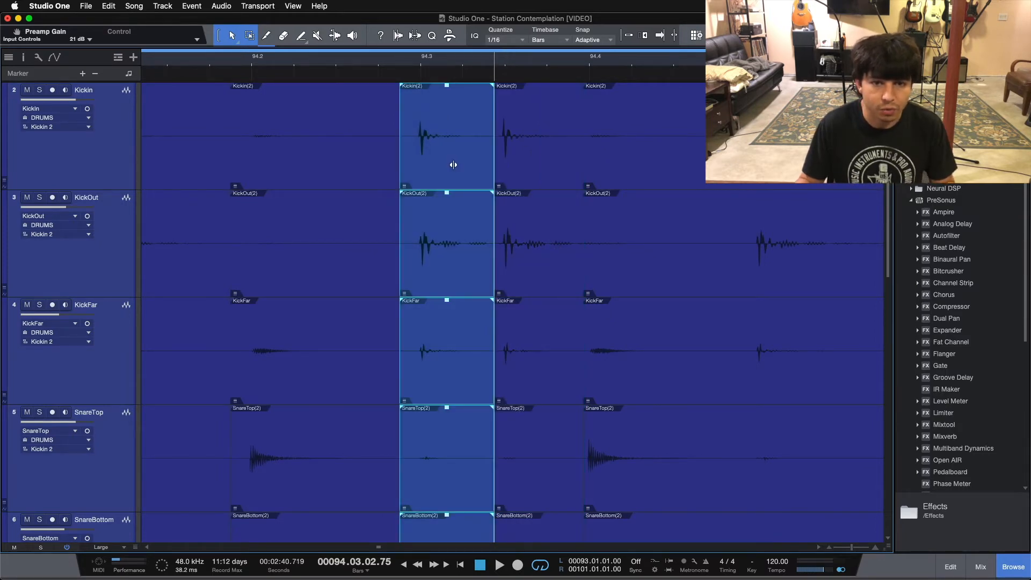
Step: Split the drum events at 95.04.04.58, ahead of the bar 96 kick, and slip the preceding slice so its snare lands on beat 95.4
{"action": "left_click_drag", "start_coordinate": [752, 65], "coordinate": [306, 62]}
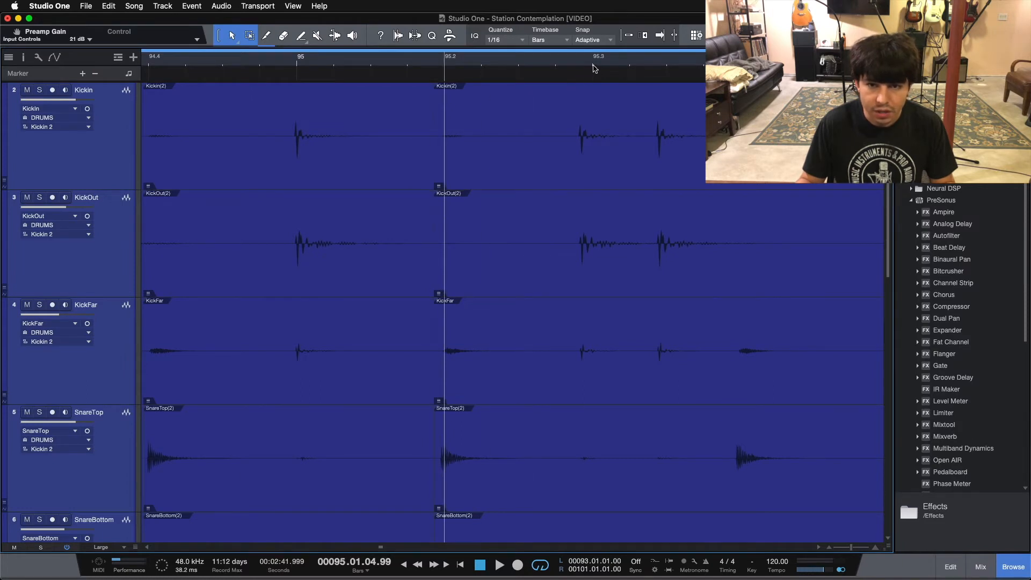
{"action": "scroll", "coordinate": [594, 76], "scroll_direction": "right", "scroll_amount": 3}
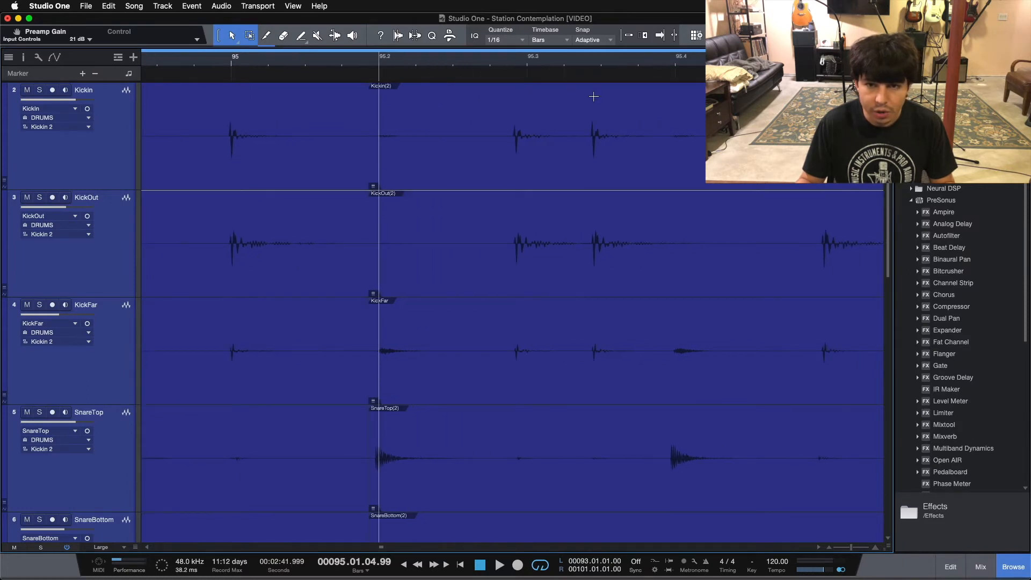
{"action": "left_click", "coordinate": [675, 125]}
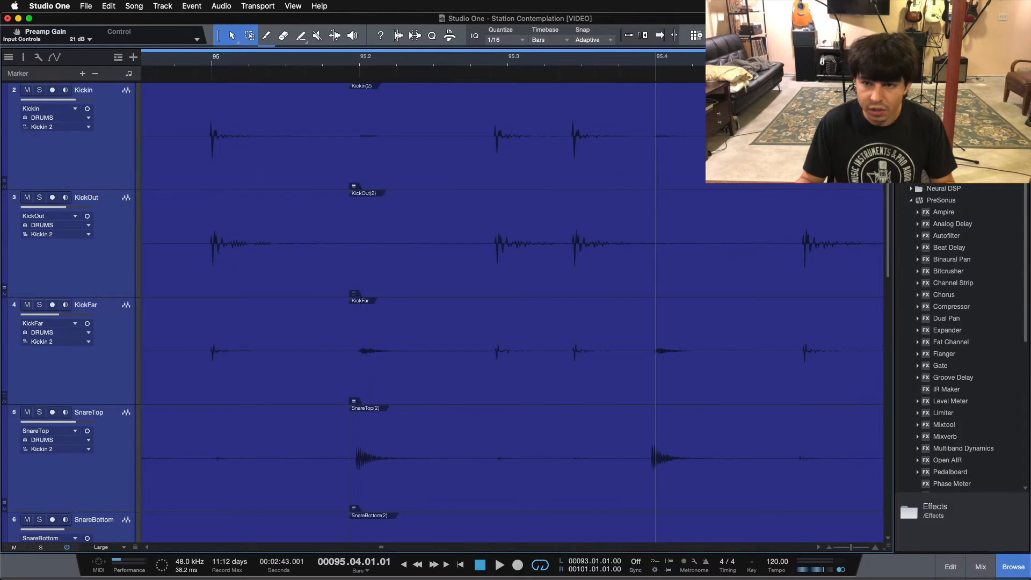
{"action": "left_click", "coordinate": [788, 191]}
{"action": "scroll", "coordinate": [525, 67], "scroll_direction": "up", "scroll_amount": 2}
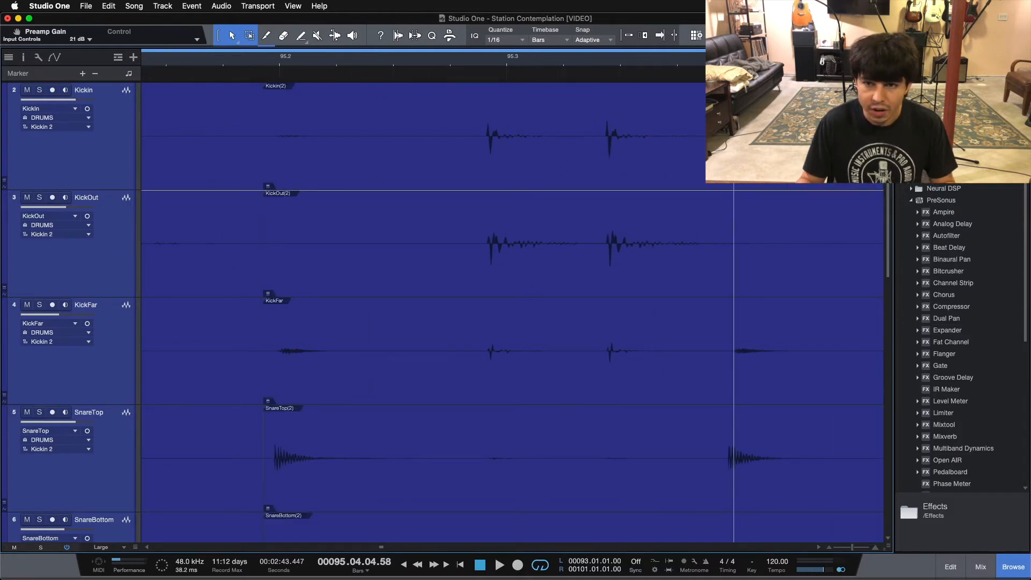
{"action": "left_click_drag", "start_coordinate": [733, 190], "coordinate": [737, 190]}
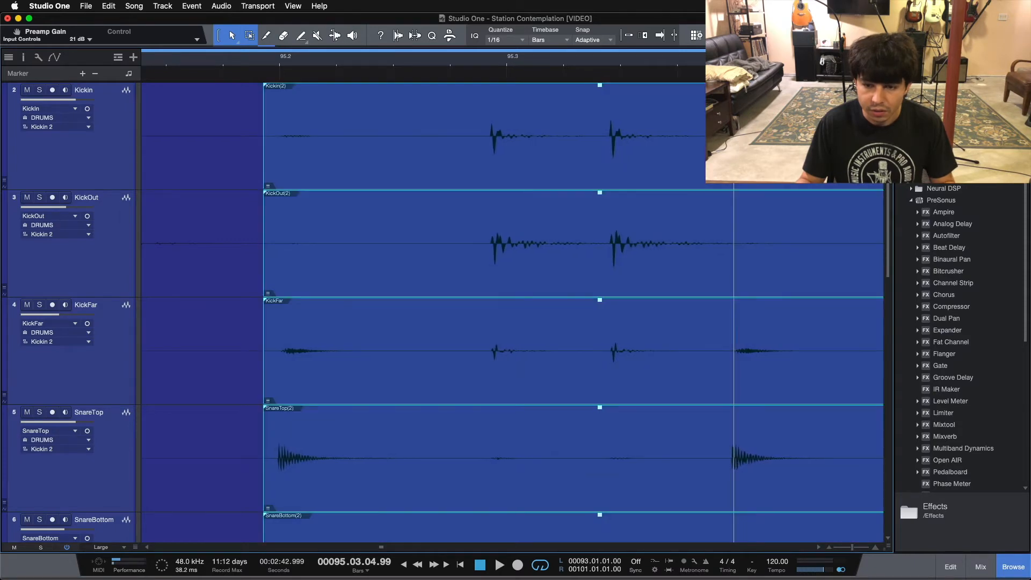
Step: Split the drum events at 95.02.04.56 and 95.03.04.79 to isolate the two kicks between the 95.2 and 95.4 snares
{"action": "left_click", "coordinate": [280, 107]}
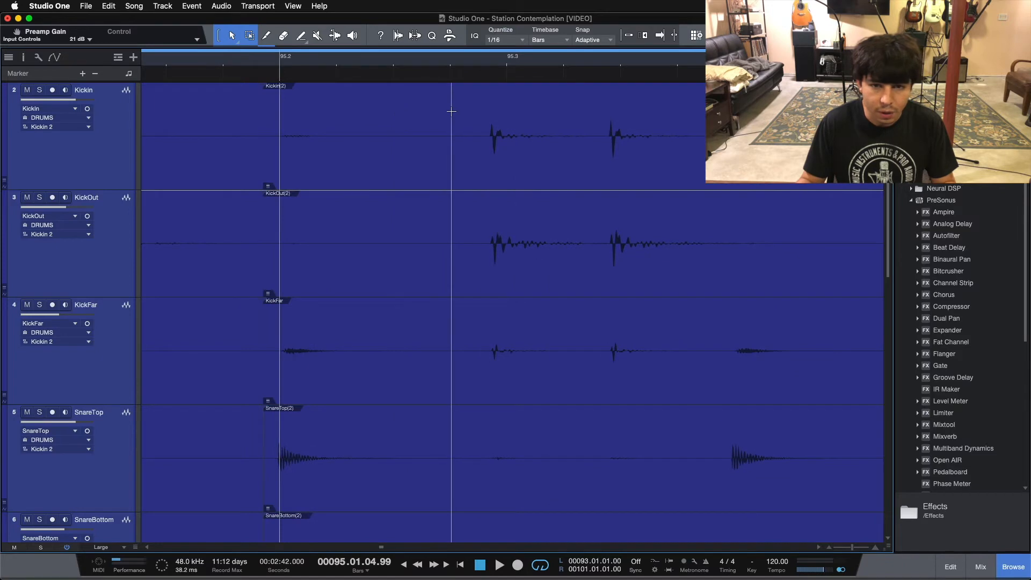
{"action": "left_click", "coordinate": [481, 112]}
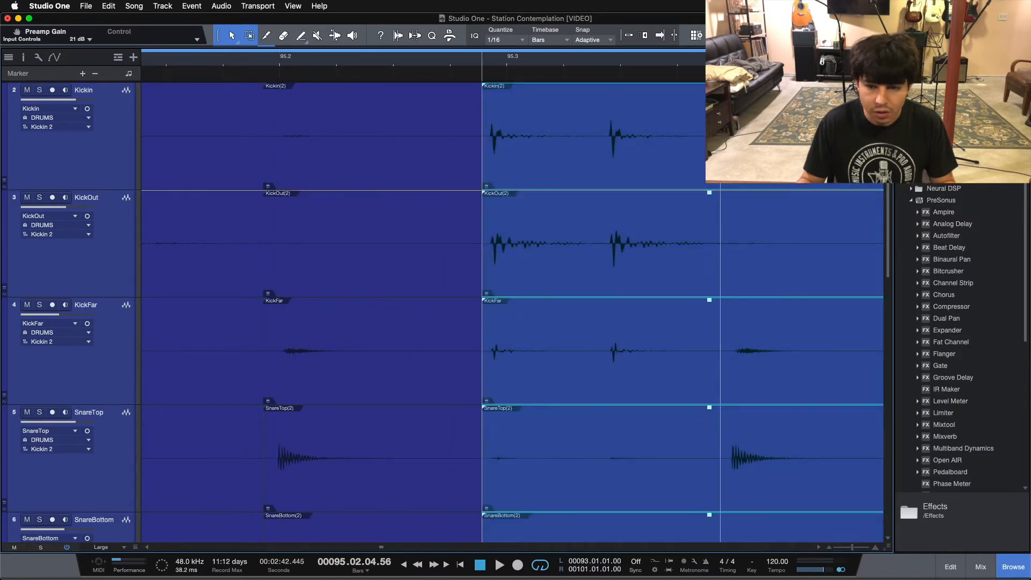
{"action": "left_click", "coordinate": [722, 111]}
{"action": "key", "text": "alt+x"}
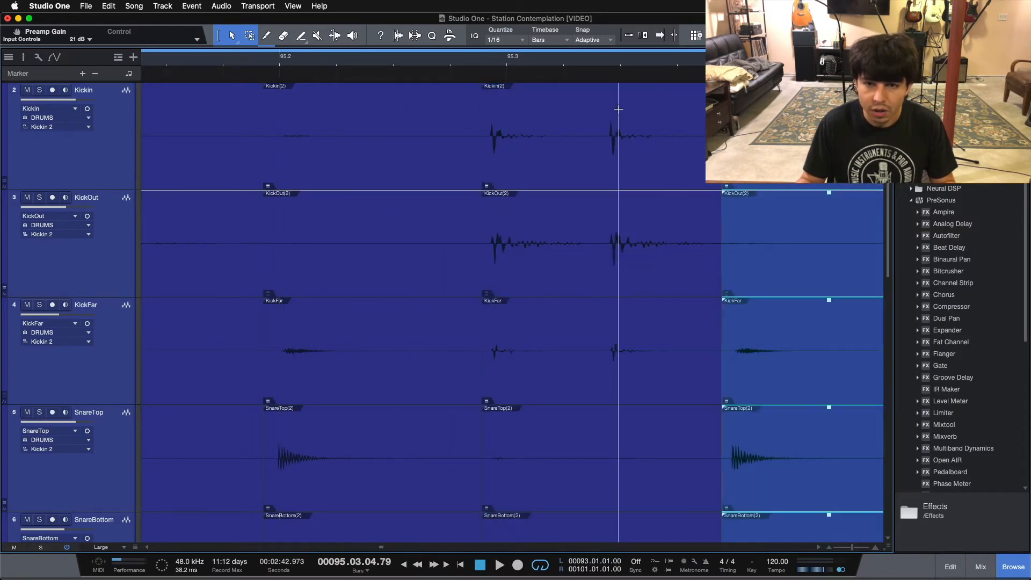
Step: Split the two-kick slice between its hits and slip the kicks onto beat 95.3 and the eighth note after it
{"action": "left_click", "coordinate": [620, 109]}
{"action": "left_click_drag", "start_coordinate": [669, 166], "coordinate": [676, 166]}
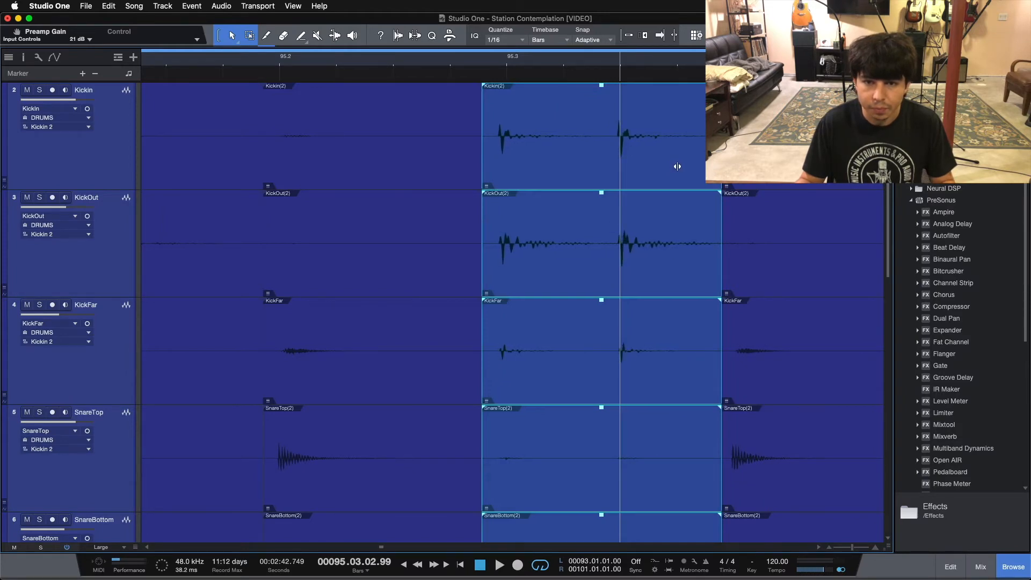
{"action": "left_click", "coordinate": [610, 124]}
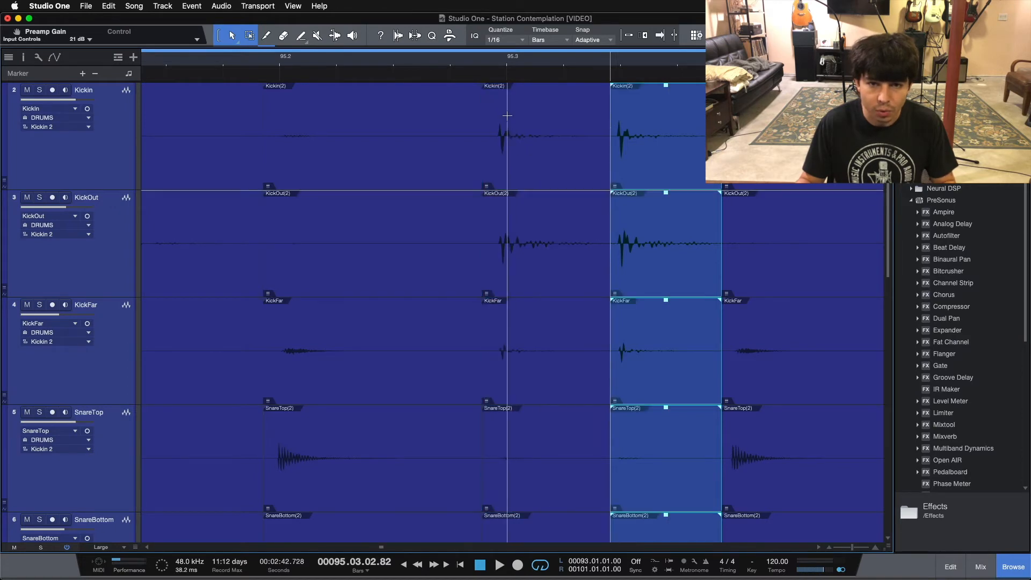
{"action": "left_click", "coordinate": [541, 162]}
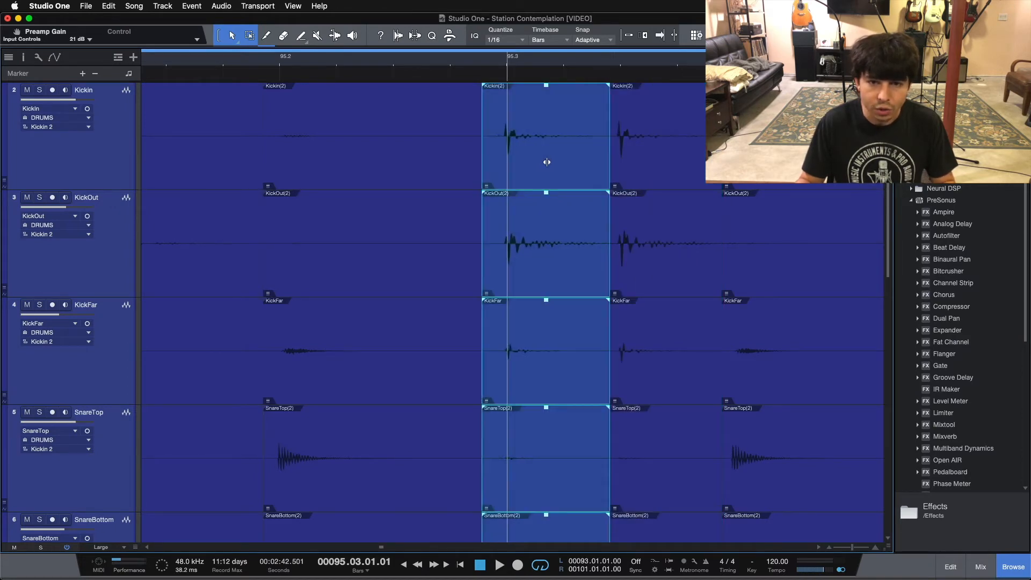
{"action": "left_click", "coordinate": [556, 121]}
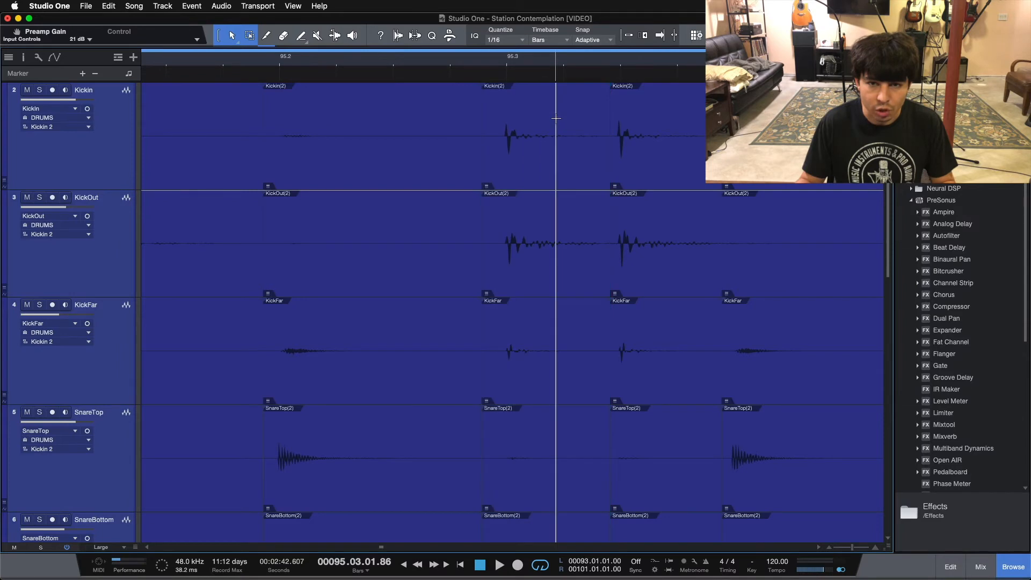
{"action": "left_click", "coordinate": [563, 121]}
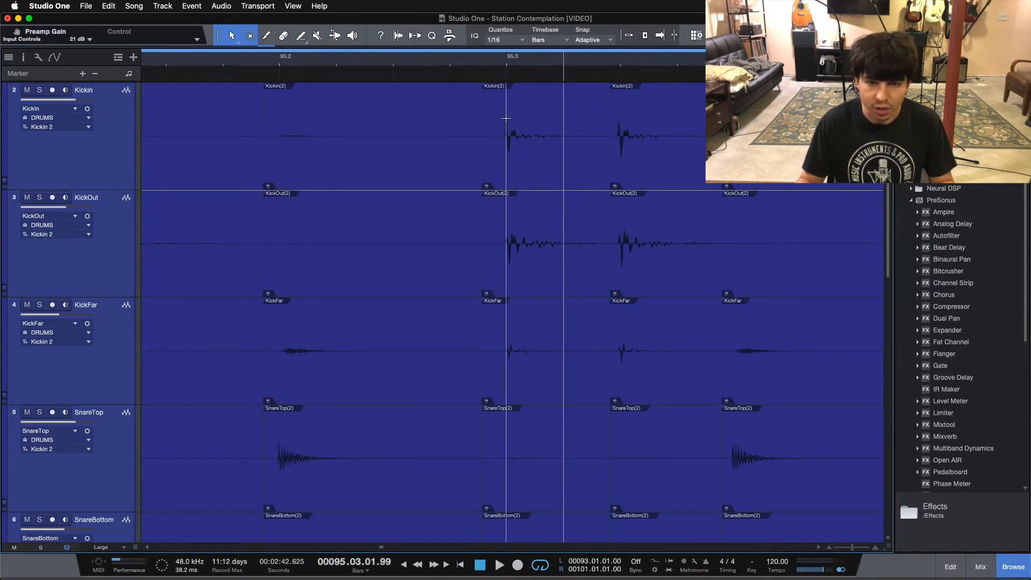
{"action": "scroll", "coordinate": [457, 64], "scroll_direction": "right", "scroll_amount": 10}
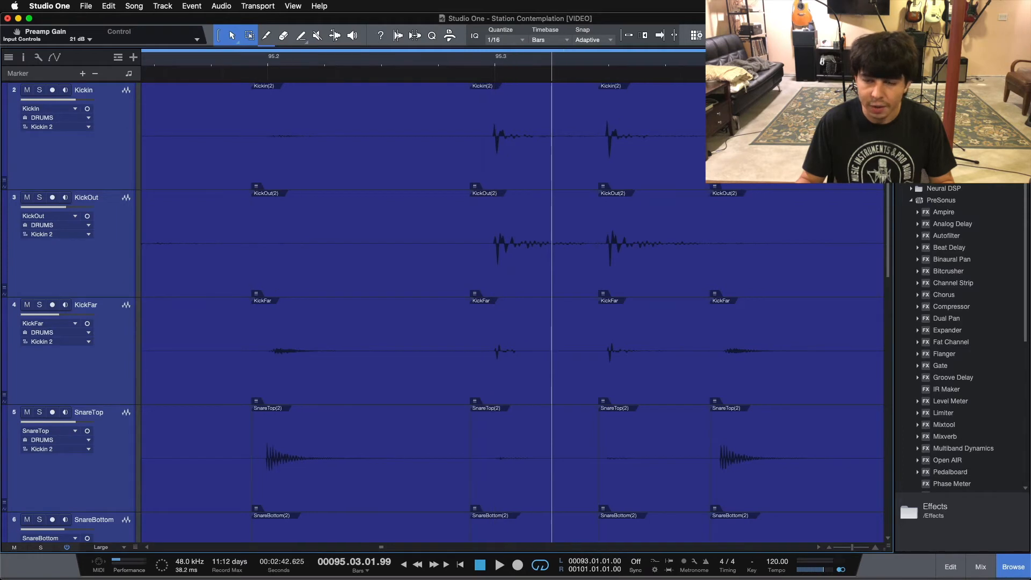
{"action": "scroll", "coordinate": [457, 63], "scroll_direction": "right", "scroll_amount": 2}
{"action": "left_click_drag", "start_coordinate": [557, 66], "coordinate": [453, 63]}
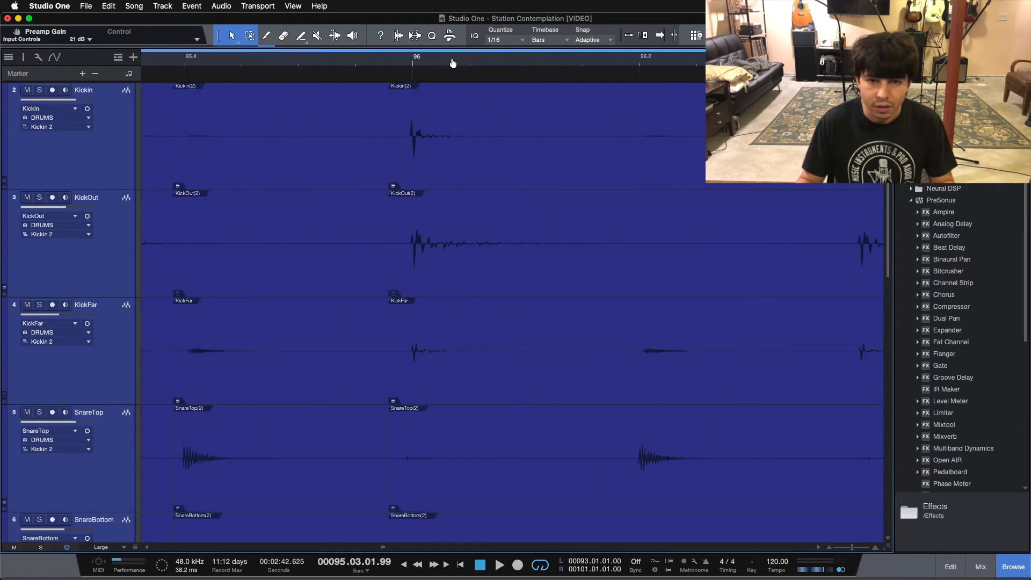
Step: Split the drum events ahead of the beat 96.3 kick and at 97.01.04.89, ahead of the beat 97.2 snare
{"action": "scroll", "coordinate": [530, 104], "scroll_direction": "right", "scroll_amount": 4}
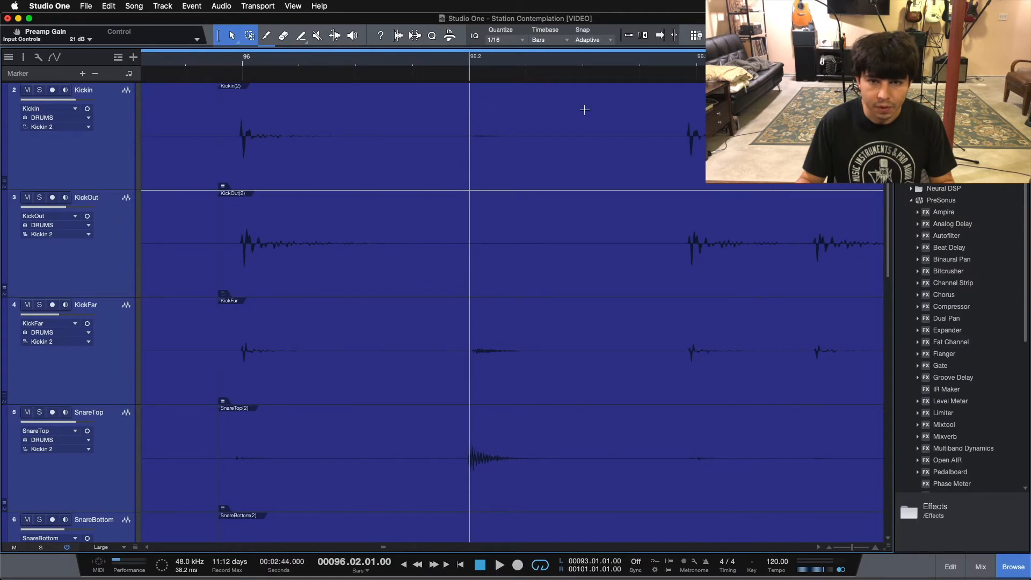
{"action": "left_click_drag", "start_coordinate": [777, 66], "coordinate": [418, 74]}
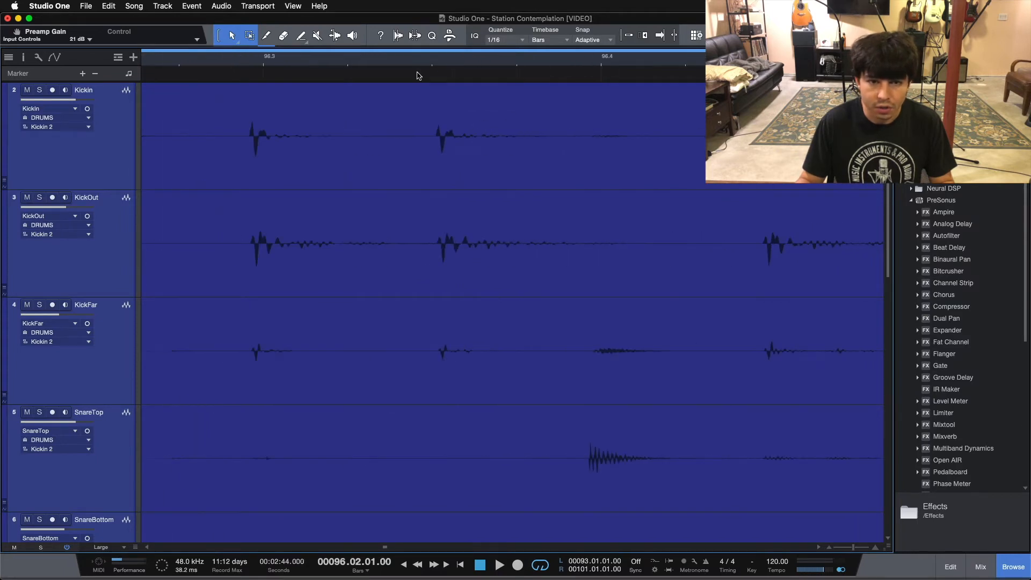
{"action": "left_click", "coordinate": [237, 107]}
{"action": "left_click_drag", "start_coordinate": [602, 64], "coordinate": [320, 56]}
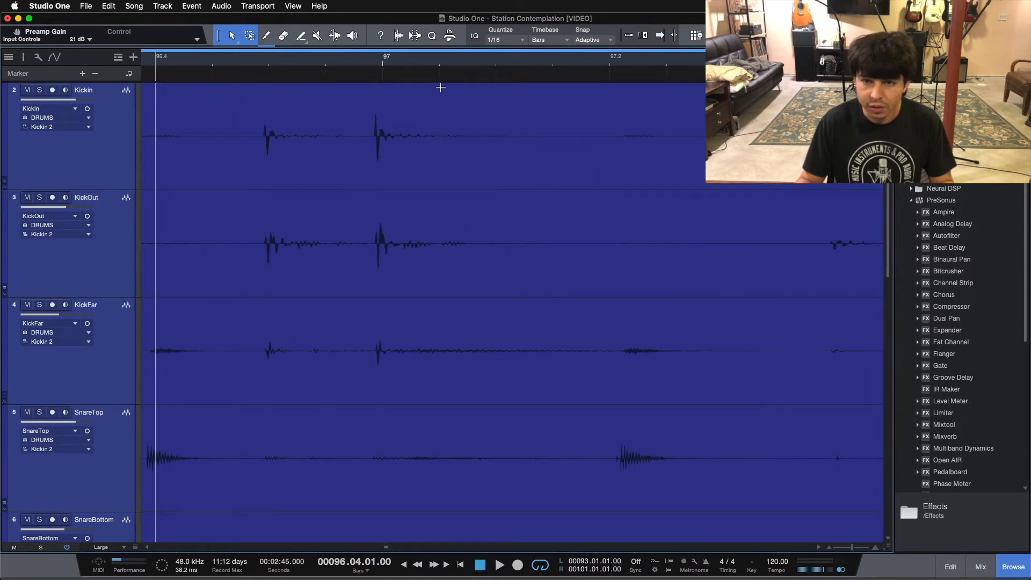
{"action": "left_click", "coordinate": [609, 121]}
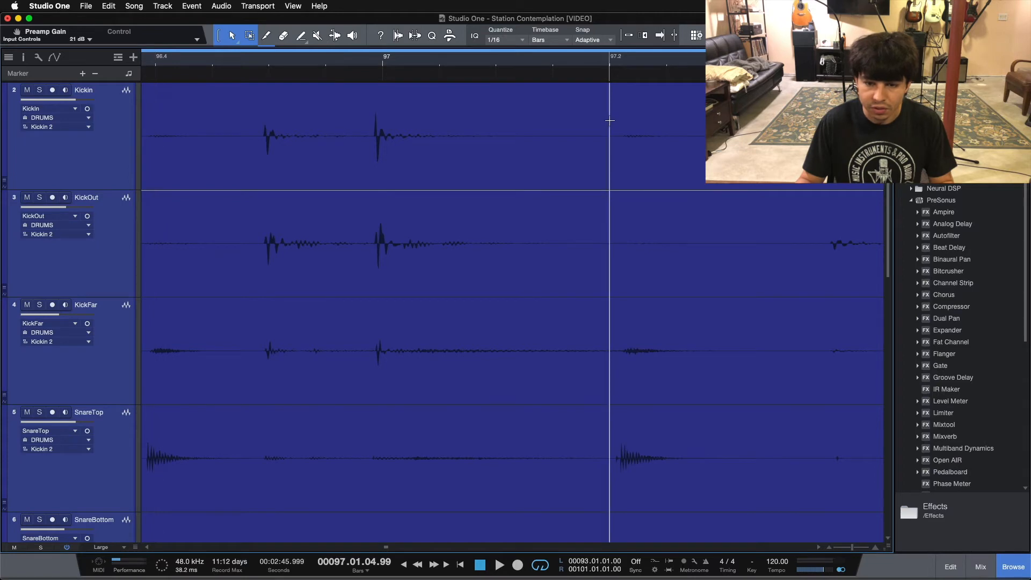
{"action": "key", "text": "alt+x"}
Step: Slip the new slice so the kick following the 96.4 snare lands on 96.04.03.00, and split it ahead of that kick at 96.04.02.76
{"action": "left_click_drag", "start_coordinate": [344, 63], "coordinate": [583, 60]}
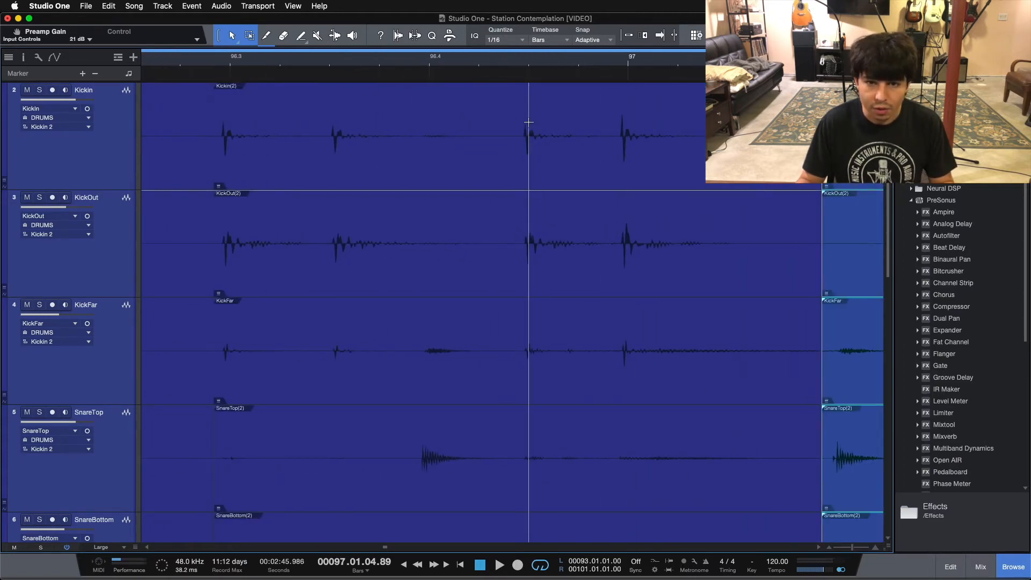
{"action": "left_click", "coordinate": [594, 163]}
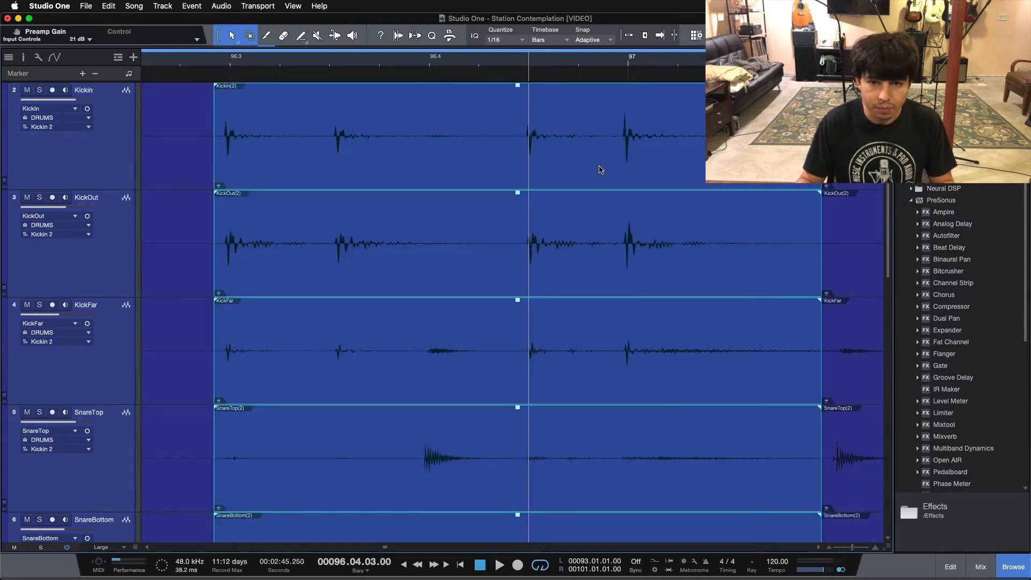
{"action": "left_click", "coordinate": [514, 116], "text": "alt"}
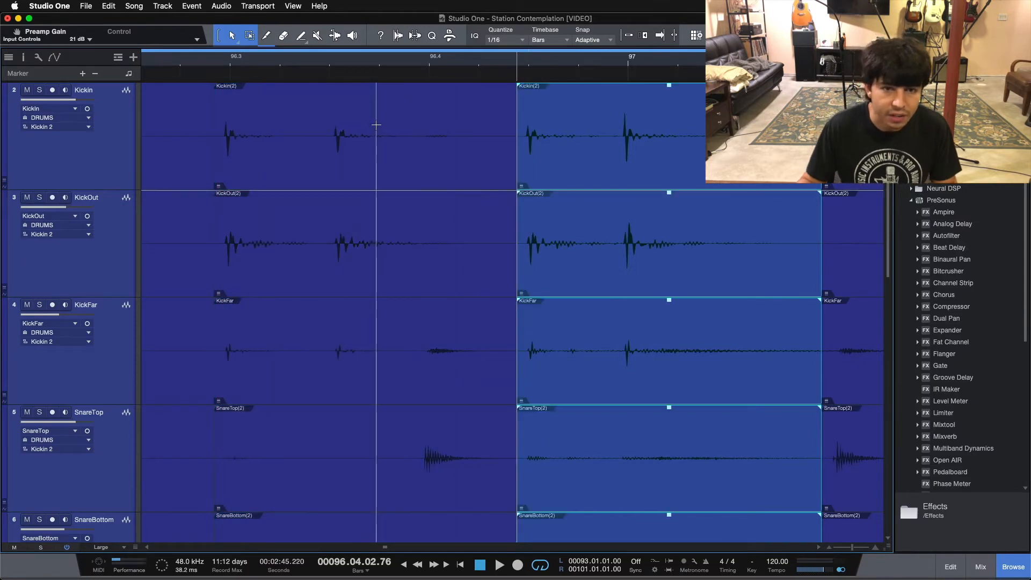
Step: Slip the preceding slice so its snare lands on beat 96.4, and split it at 96.03.04.61, ahead of that snare
{"action": "left_click", "coordinate": [429, 113]}
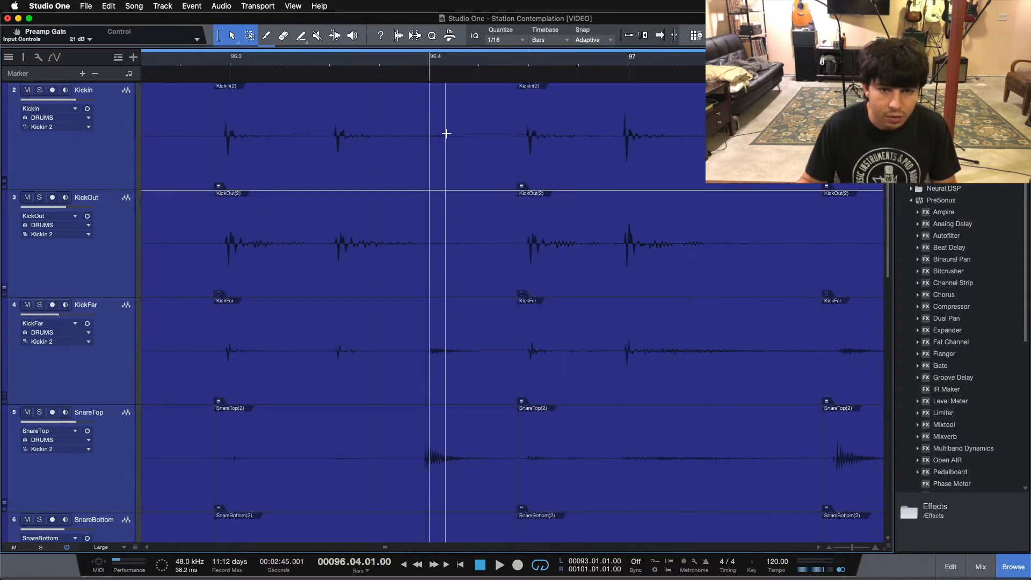
{"action": "left_click_drag", "start_coordinate": [449, 148], "coordinate": [451, 148]}
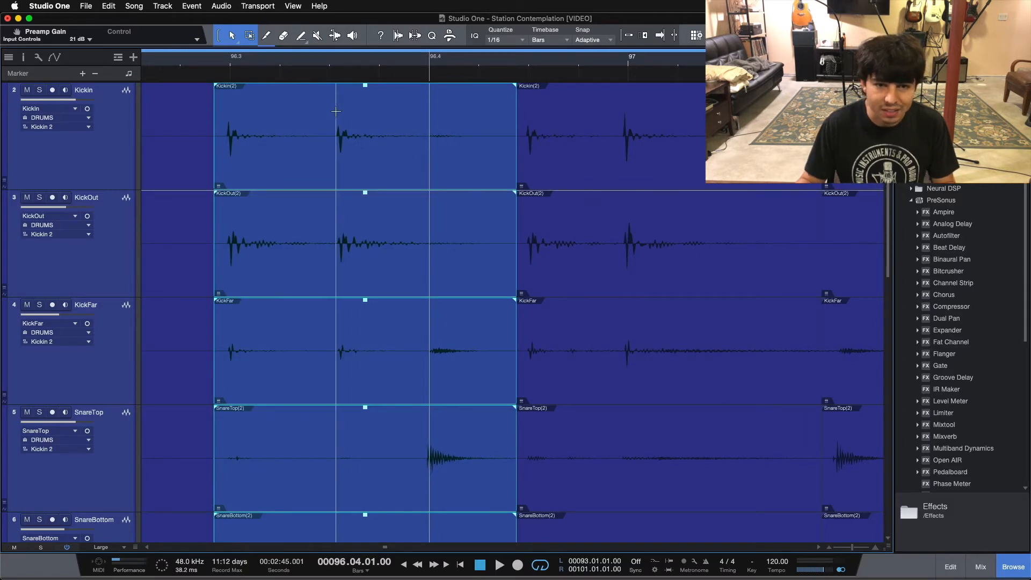
{"action": "left_click", "coordinate": [419, 128]}
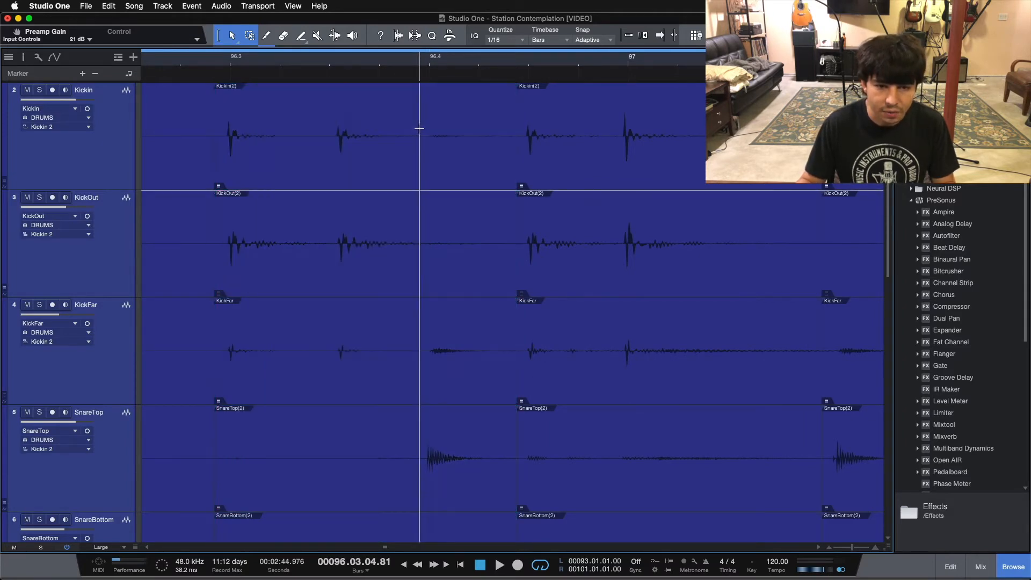
{"action": "left_click_drag", "start_coordinate": [316, 66], "coordinate": [394, 72]}
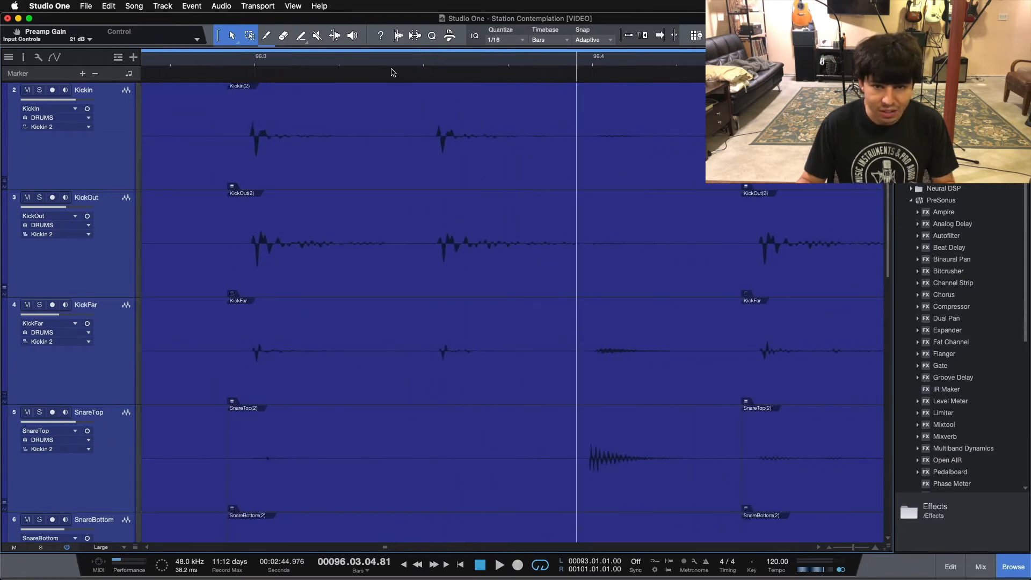
{"action": "left_click", "coordinate": [523, 124]}
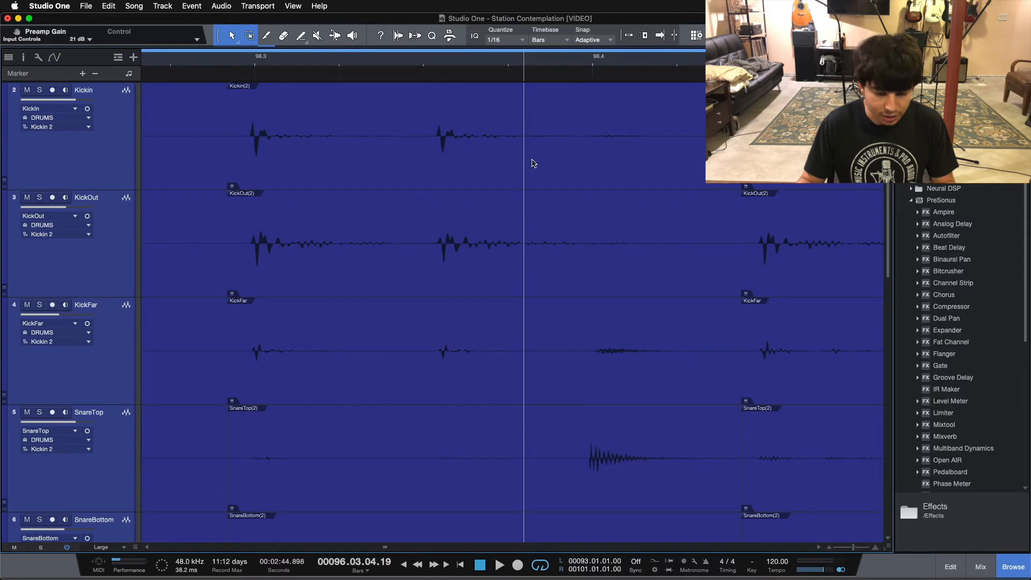
{"action": "left_click", "coordinate": [560, 121]}
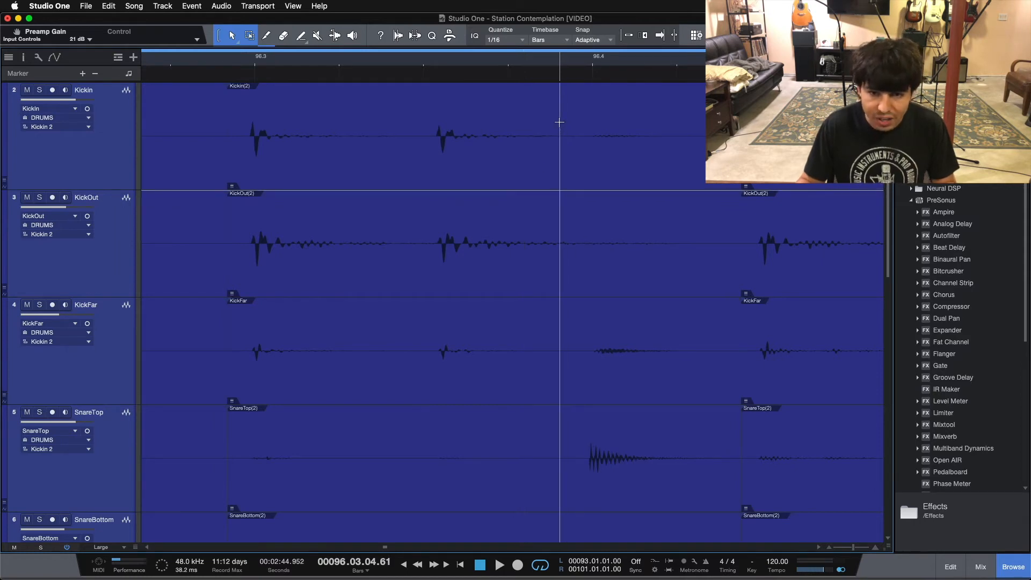
{"action": "key", "text": "alt+x"}
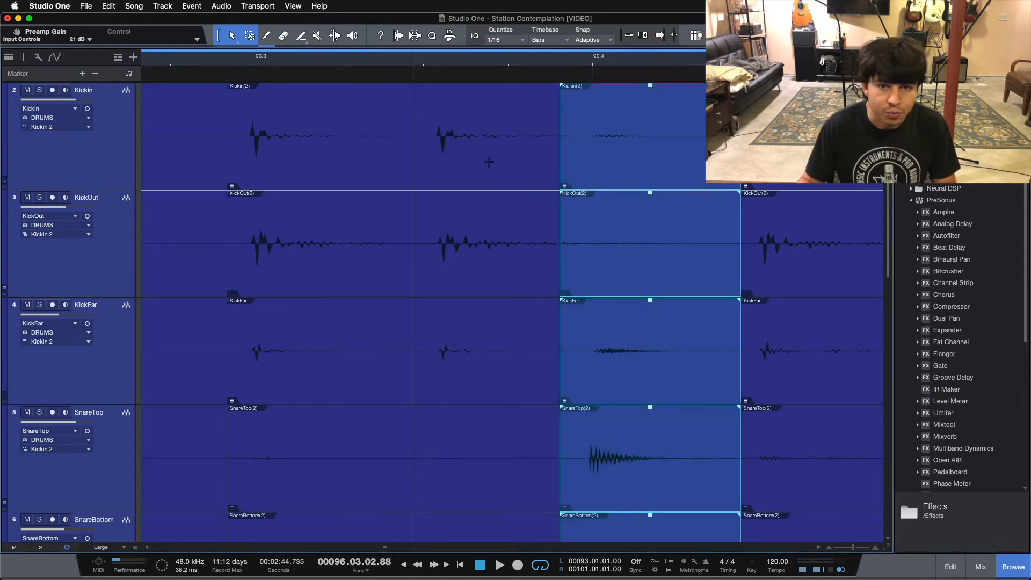
Step: Split the two-kick slice at 96.03.02.88 and slip its second kick onto the eighth note after beat 96.3
{"action": "key", "text": "alt+x"}
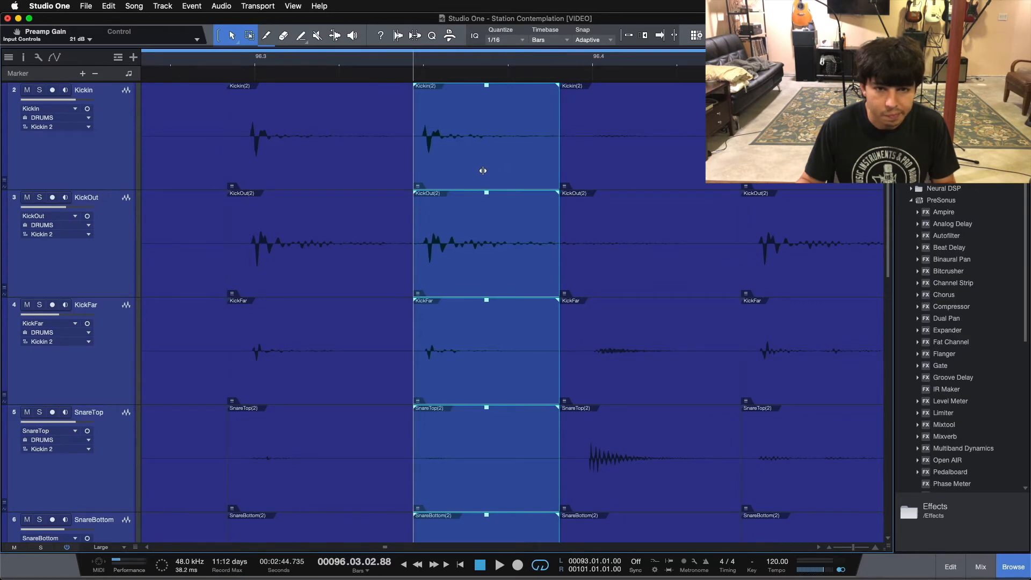
{"action": "left_click_drag", "start_coordinate": [559, 183], "coordinate": [585, 182]}
{"action": "key", "text": "super+z"}
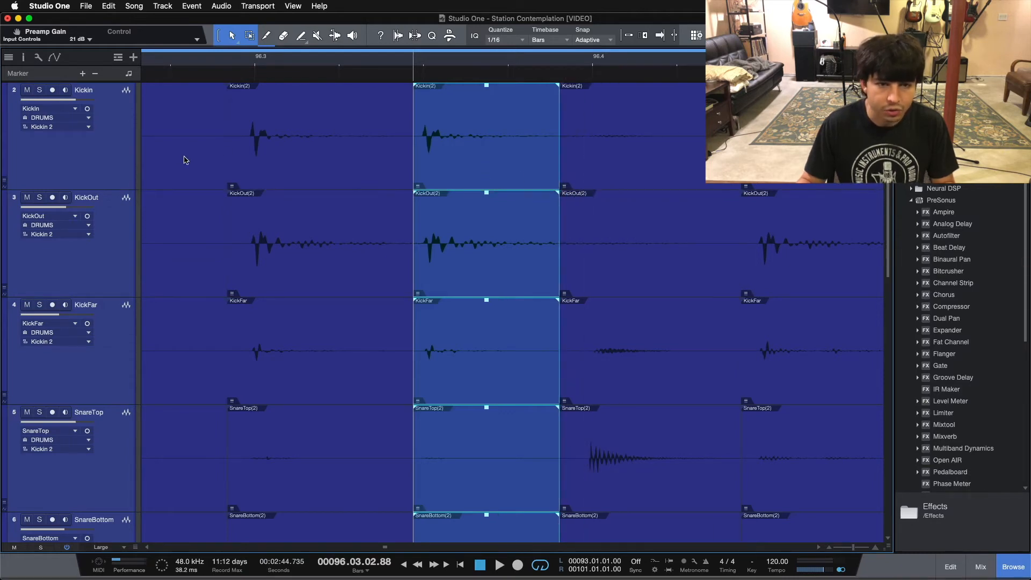
{"action": "left_click", "coordinate": [255, 116]}
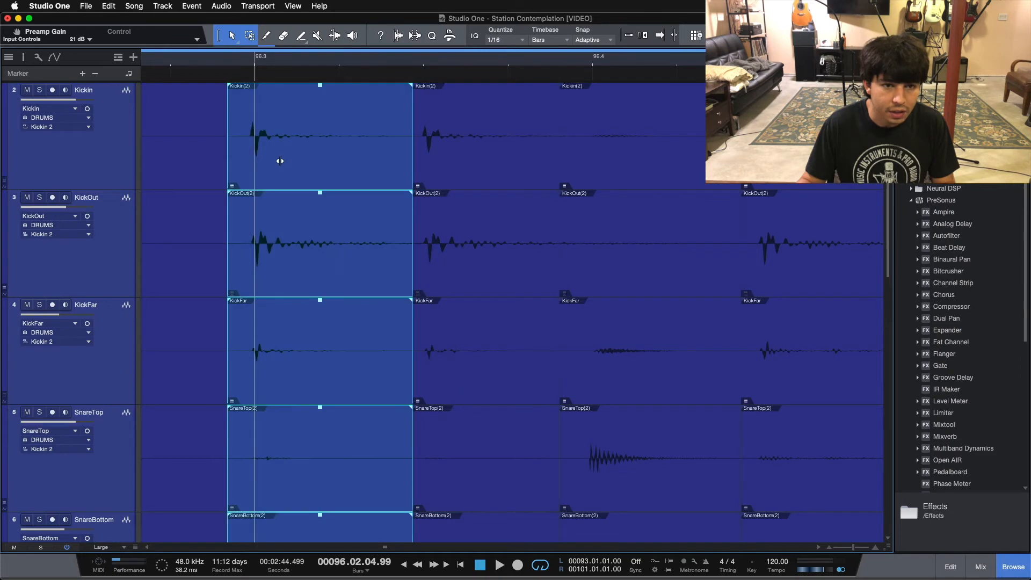
Step: Split the drum events before the hits from bar 97 through beat 98.3, including at 98.03.02.80, and slip the hits onto the grid
{"action": "left_click_drag", "start_coordinate": [422, 57], "coordinate": [422, 32]}
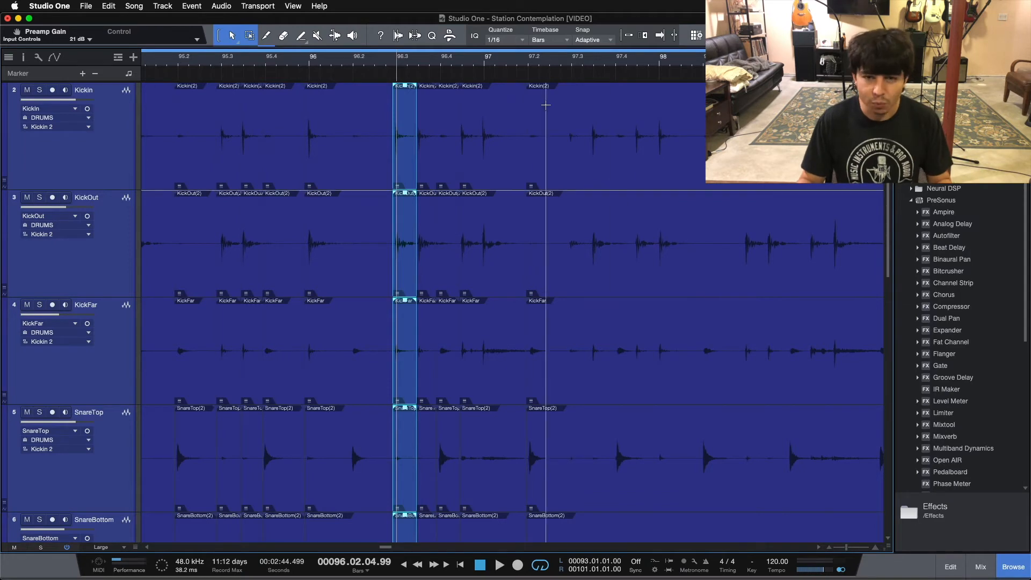
{"action": "left_click_drag", "start_coordinate": [530, 65], "coordinate": [501, 168]}
{"action": "left_click", "coordinate": [465, 110]}
{"action": "left_click", "coordinate": [504, 111], "text": "super"}
{"action": "left_click", "coordinate": [568, 142], "text": "super"}
{"action": "left_click", "coordinate": [440, 125], "text": "super"}
{"action": "left_click", "coordinate": [849, 125], "text": "super"}
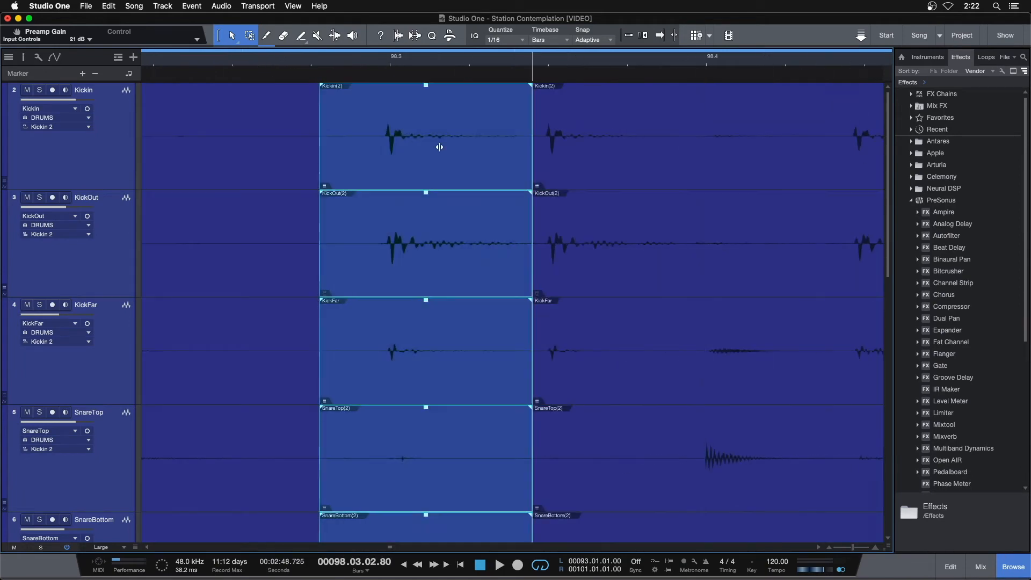
Step: Split the drum events before the hits from beat 98.4 through 99.3, including at 99.03.02.76, and slip them onto the beats
{"action": "left_click", "coordinate": [544, 146], "text": "super"}
{"action": "left_click", "coordinate": [760, 125], "text": "super"}
{"action": "left_click", "coordinate": [393, 124], "text": "super"}
{"action": "left_click_drag", "start_coordinate": [435, 51], "coordinate": [440, 70]}
{"action": "left_click", "coordinate": [477, 152], "text": "super"}
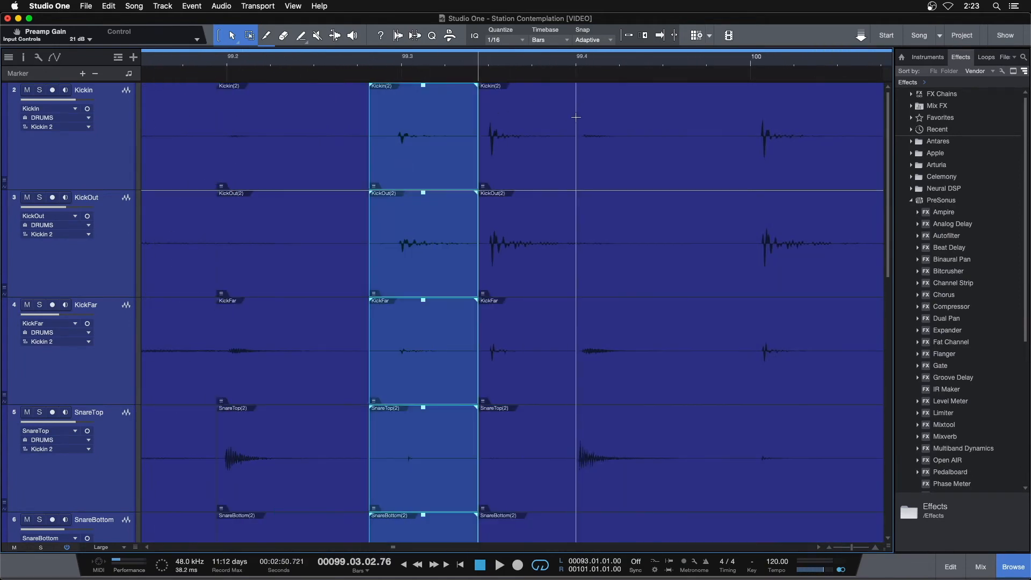
Step: Split the drum events before the hits from beat 99.4 through 100.3 and slip each slice onto the grid
{"action": "left_click", "coordinate": [736, 152], "text": "super"}
{"action": "left_click", "coordinate": [571, 152], "text": "super"}
{"action": "left_click_drag", "start_coordinate": [762, 56], "coordinate": [604, 69]}
{"action": "left_click", "coordinate": [780, 152], "text": "super"}
{"action": "left_click_drag", "start_coordinate": [376, 60], "coordinate": [373, 73]}
Step: Split the remaining drum hits between beat 100.3 and bar 101 and slip them onto the grid
{"action": "double_click", "coordinate": [743, 110]}
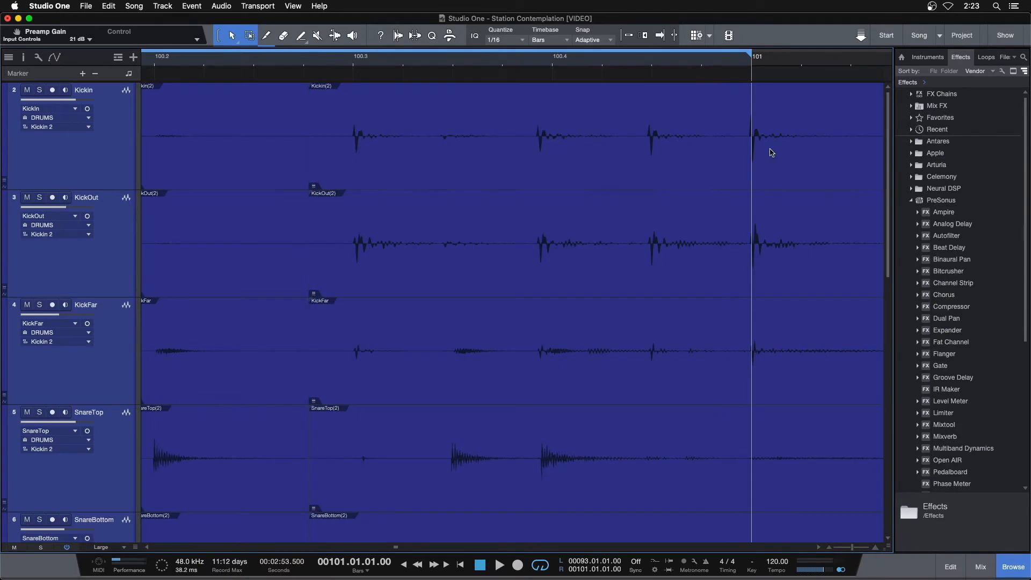
{"action": "left_click", "coordinate": [642, 161]}
{"action": "double_click", "coordinate": [642, 111]}
{"action": "left_click_drag", "start_coordinate": [580, 149], "coordinate": [587, 150]}
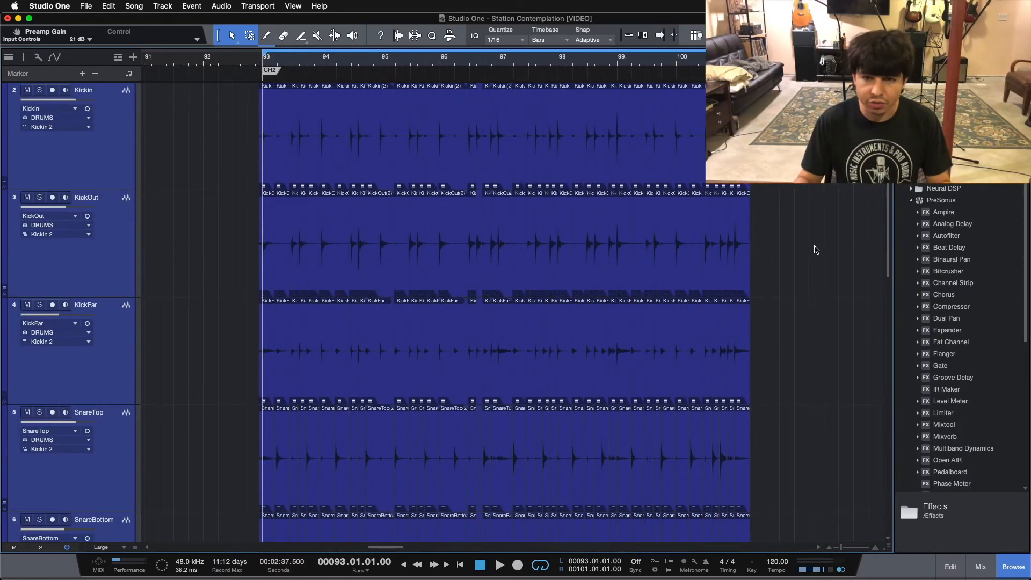
Step: Set the arrangement's track height to Medium so more of the drum tracks fit in view
{"action": "scroll", "coordinate": [815, 250], "scroll_direction": "down", "scroll_amount": 12}
{"action": "scroll", "coordinate": [814, 250], "scroll_direction": "up", "scroll_amount": 12}
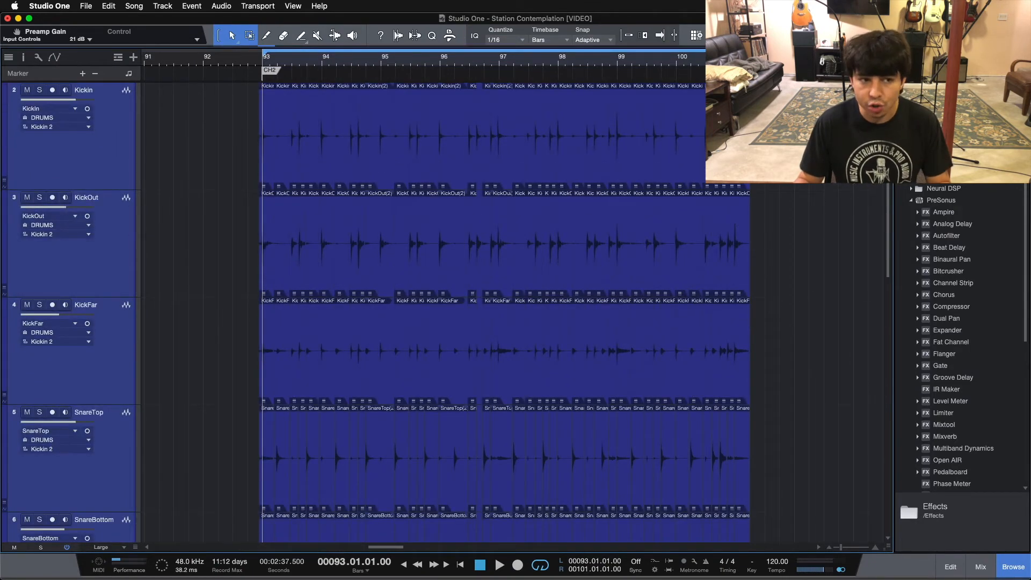
{"action": "left_click", "coordinate": [105, 549]}
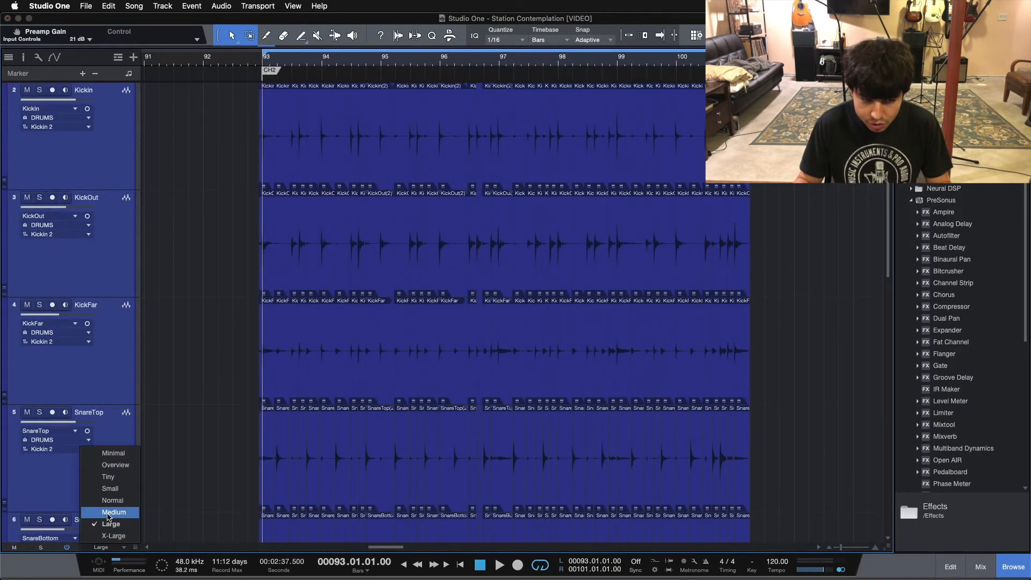
{"action": "left_click", "coordinate": [102, 503]}
Step: Select all the edited drum slices from bar 93 to bar 101 across every drum track and crossfade them
{"action": "left_click_drag", "start_coordinate": [825, 86], "coordinate": [183, 481]}
{"action": "scroll", "coordinate": [193, 478], "scroll_direction": "up", "scroll_amount": 2}
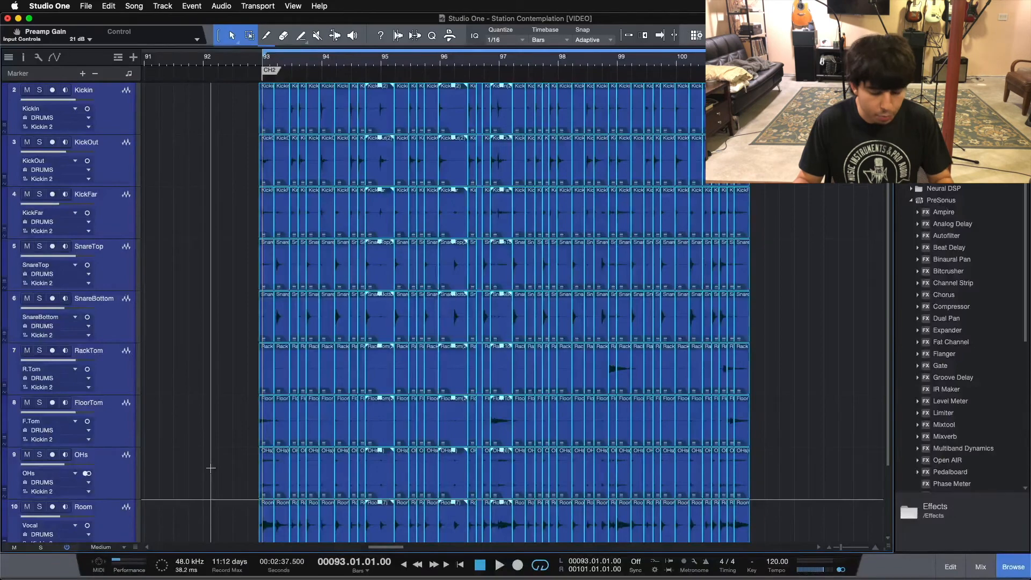
{"action": "key", "text": "x"}
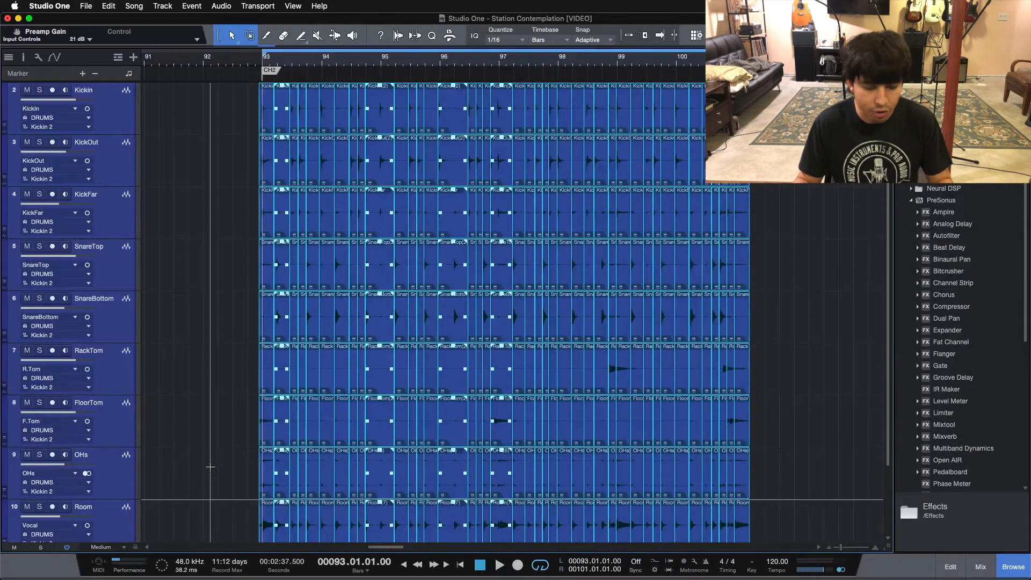
Step: Play the crossfaded drums from 92.04.03.03, just ahead of bar 93, with autoscroll turned on
{"action": "left_click_drag", "start_coordinate": [268, 57], "coordinate": [319, 99]}
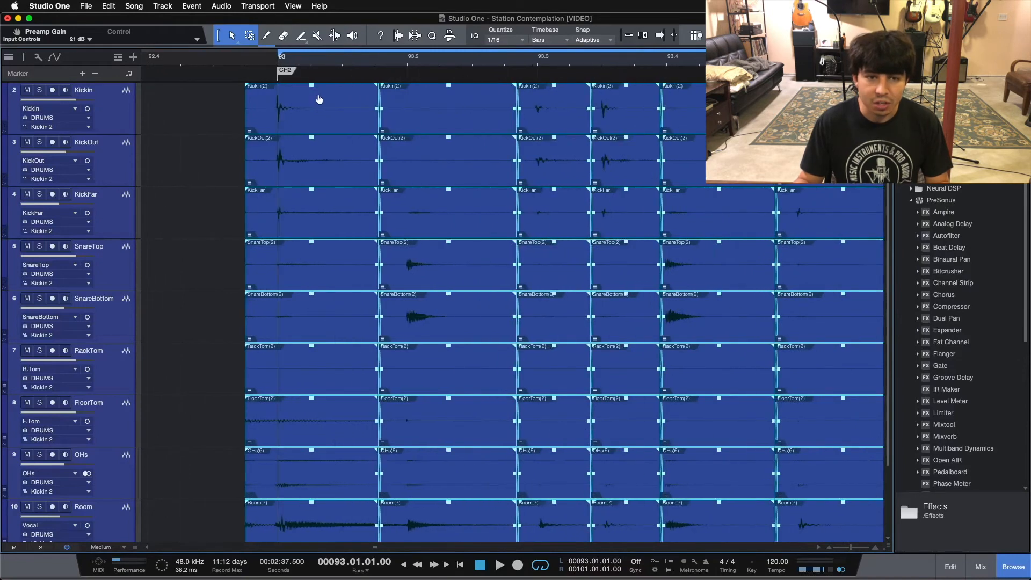
{"action": "left_click", "coordinate": [241, 60]}
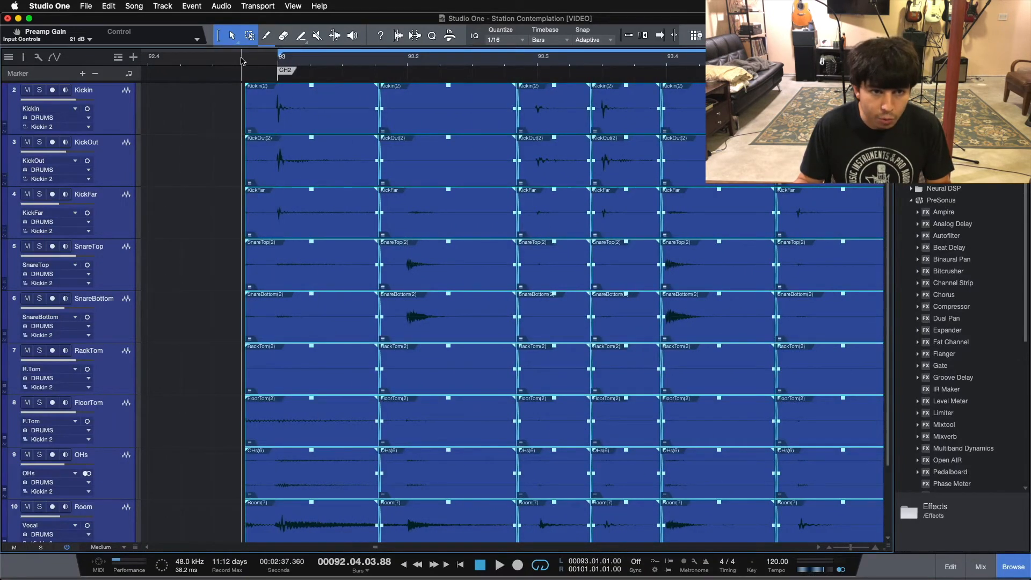
{"action": "left_click", "coordinate": [214, 58]}
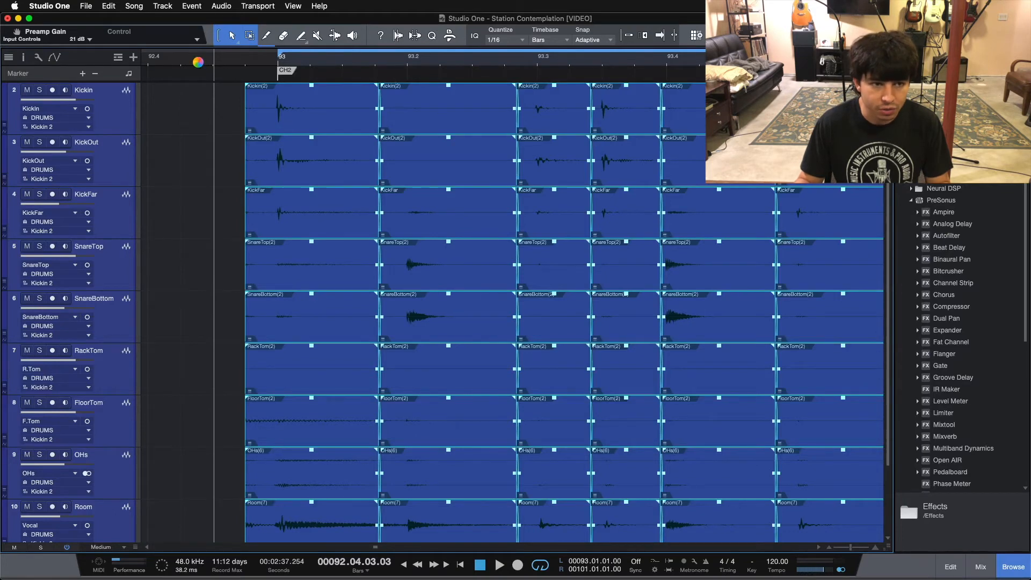
{"action": "key", "text": "space"}
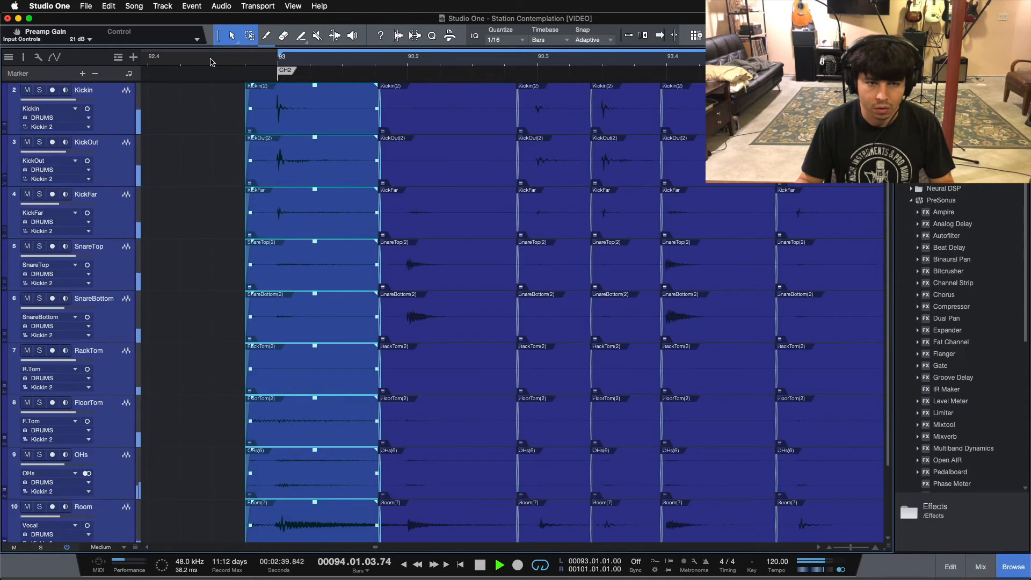
{"action": "key", "text": "f"}
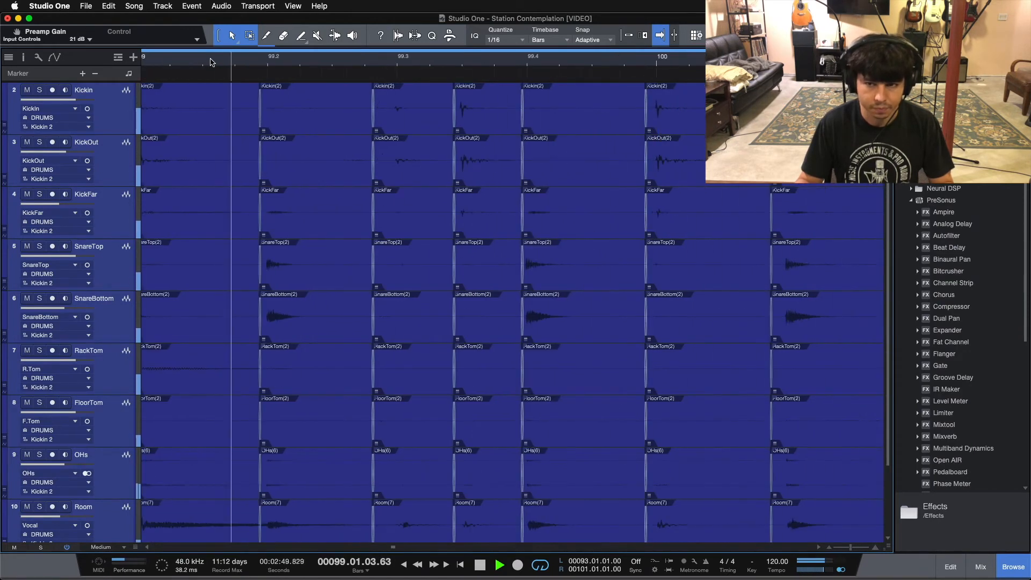
{"action": "key", "text": "space"}
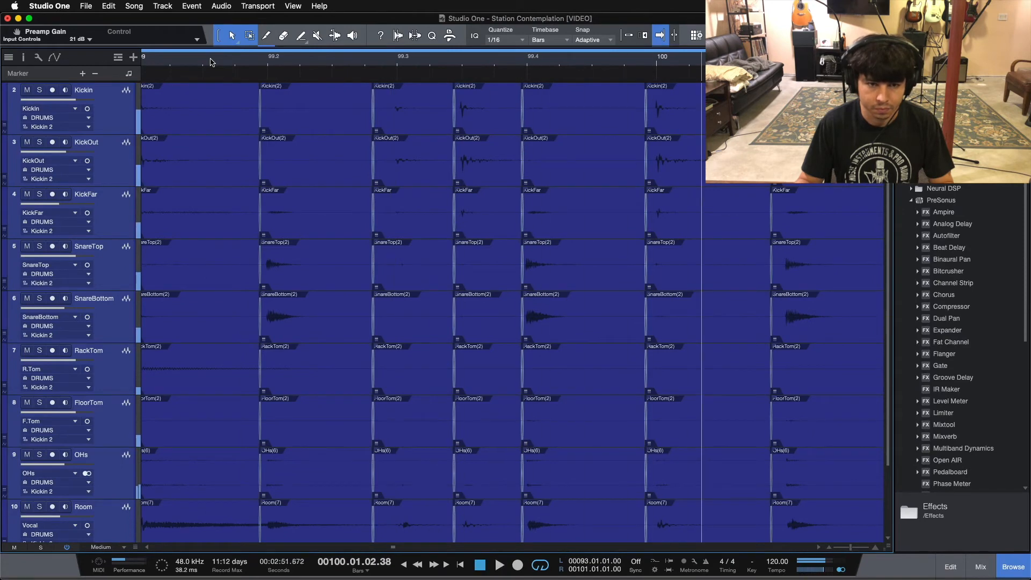
Step: Listen to the edited drums again from early in bar 99 and from the start of bar 93
{"action": "left_click", "coordinate": [203, 58]}
{"action": "key", "text": "space"}
{"action": "key", "text": "space"}
{"action": "left_click", "coordinate": [193, 65]}
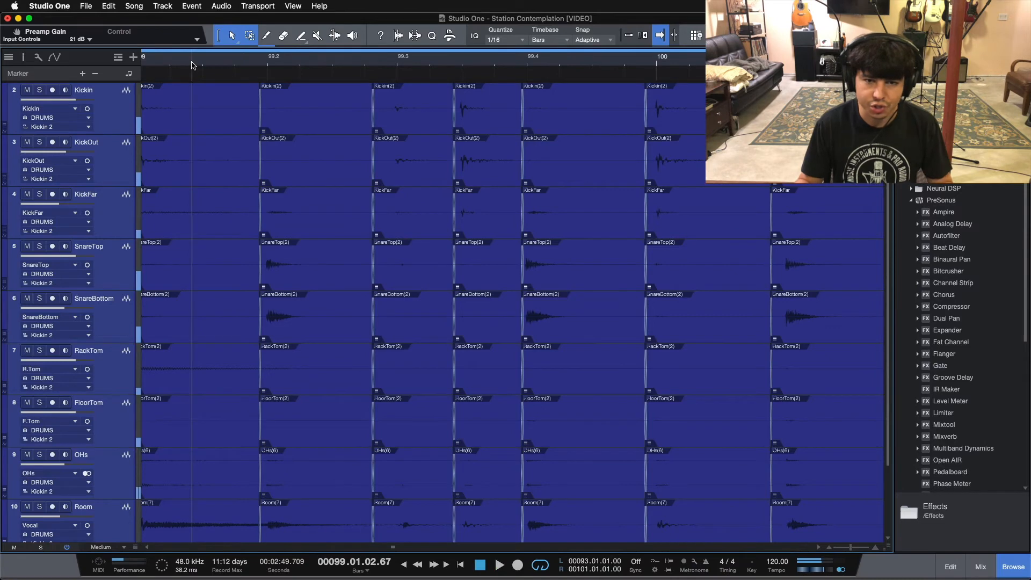
{"action": "key", "text": "space"}
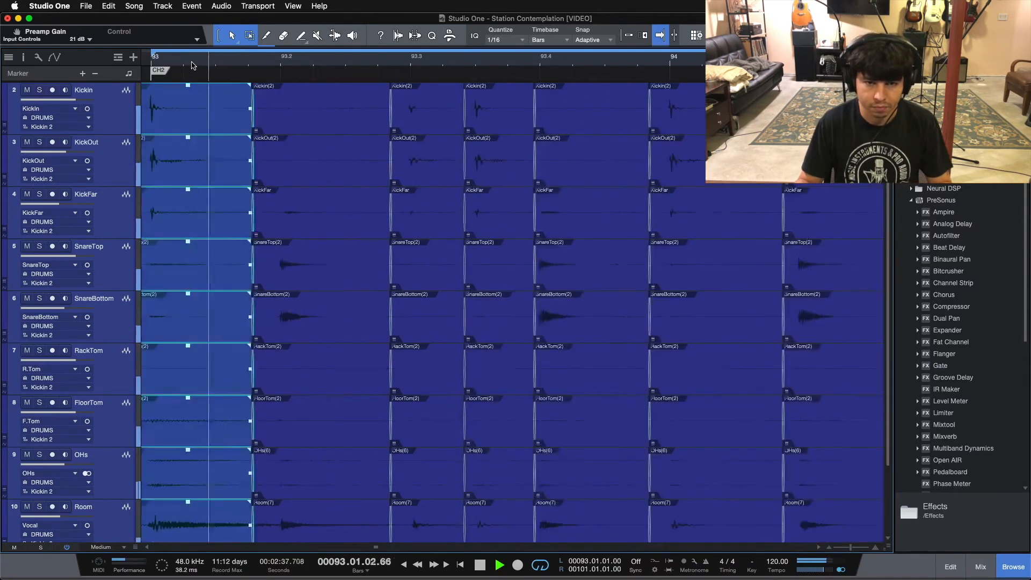
{"action": "left_click_drag", "start_coordinate": [343, 62], "coordinate": [297, 44]}
{"action": "key", "text": "space"}
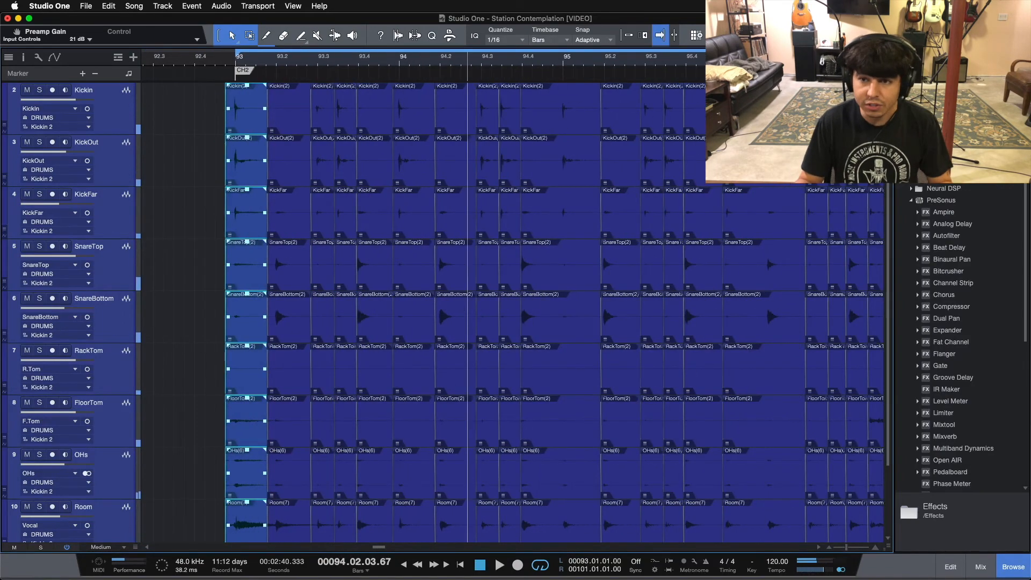
Step: Play the end of the edited drums from 100.02.02.84 past bar 101 with looping turned off
{"action": "left_click_drag", "start_coordinate": [805, 60], "coordinate": [270, 55]}
{"action": "left_click_drag", "start_coordinate": [689, 64], "coordinate": [504, 96]}
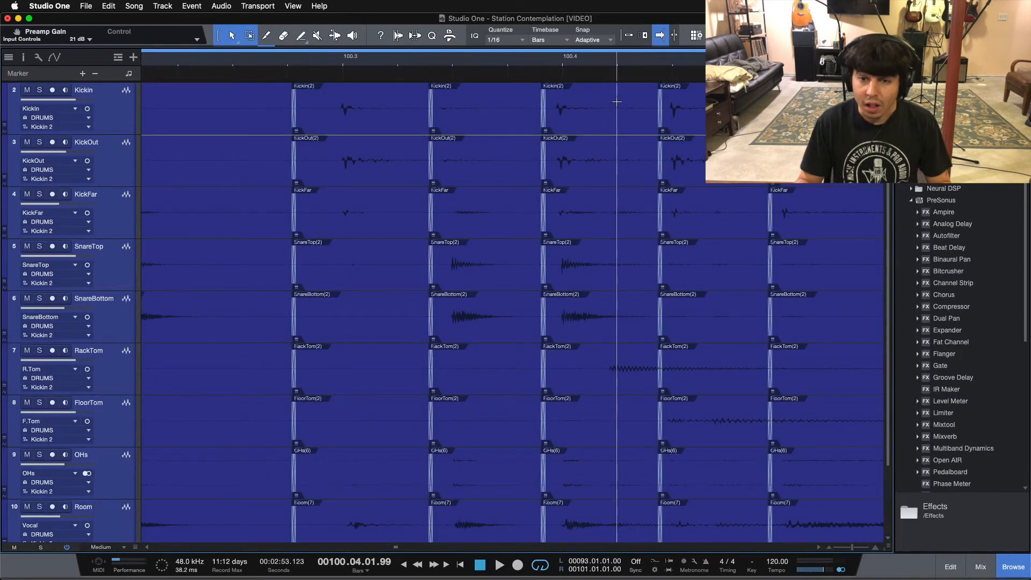
{"action": "left_click_drag", "start_coordinate": [626, 67], "coordinate": [493, 74]}
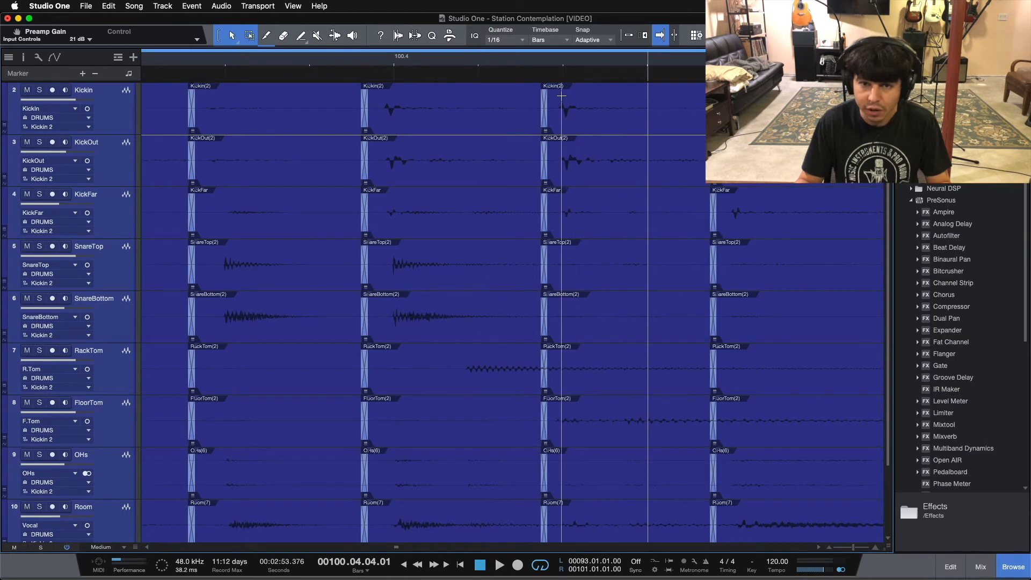
{"action": "left_click_drag", "start_coordinate": [576, 59], "coordinate": [517, 48]}
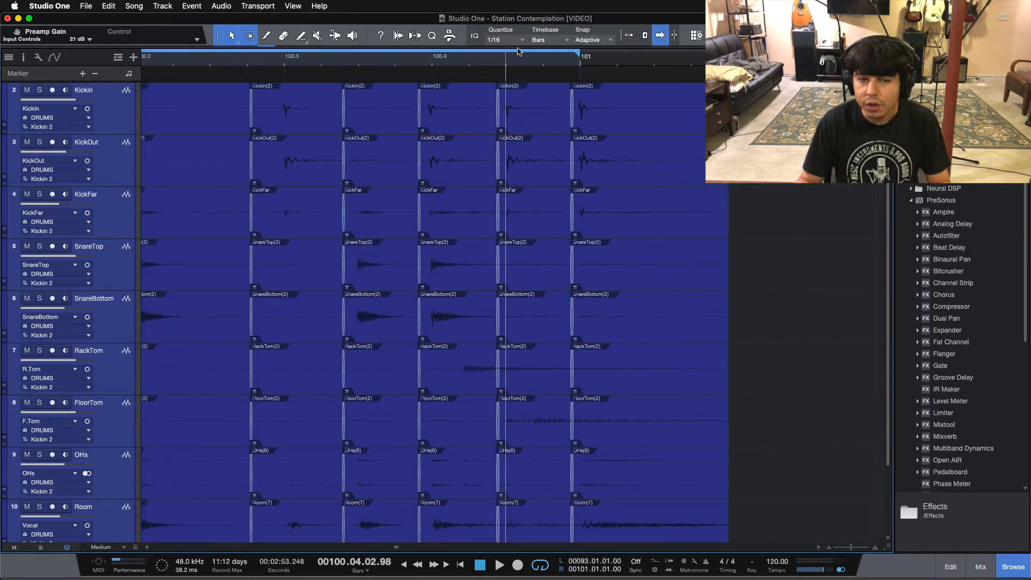
{"action": "left_click", "coordinate": [286, 60]}
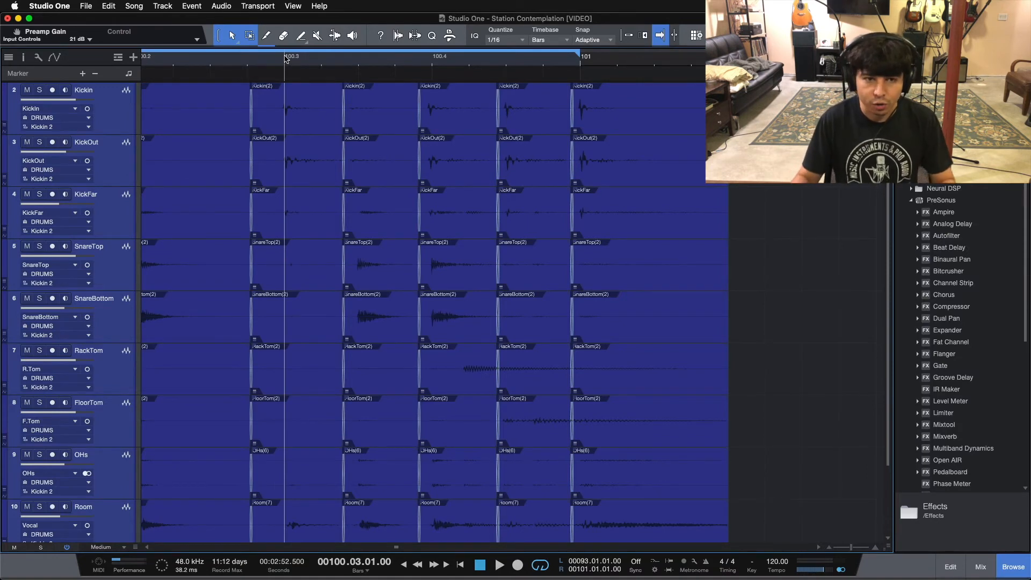
{"action": "left_click", "coordinate": [204, 62]}
{"action": "key", "text": "slash"}
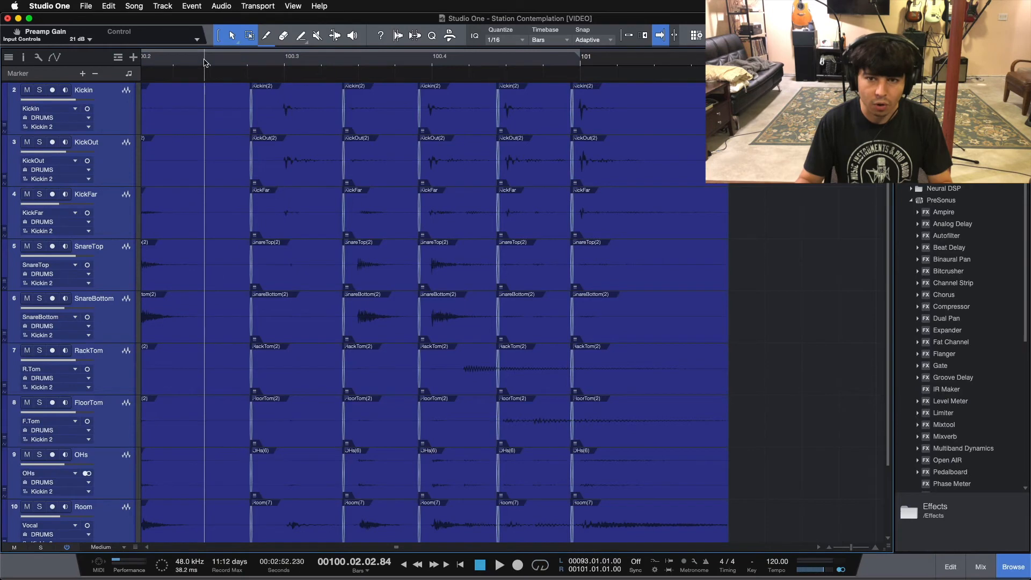
{"action": "key", "text": "space"}
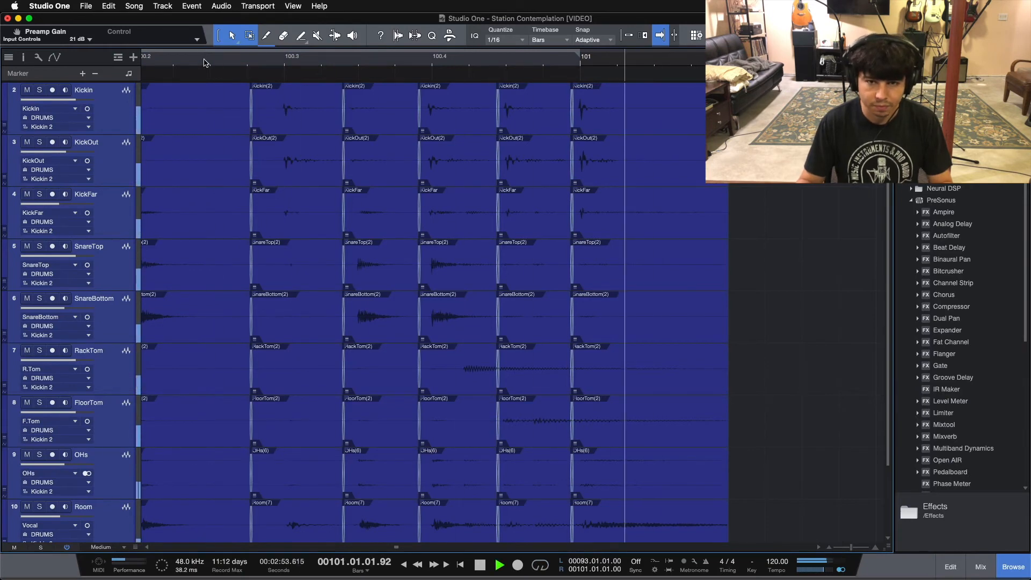
{"action": "key", "text": "space"}
Step: Select all the edited drum slices from bar 93 to bar 101 and duplicate the drum tracks' current layer as Kickin 3
{"action": "left_click_drag", "start_coordinate": [204, 62], "coordinate": [537, 17]}
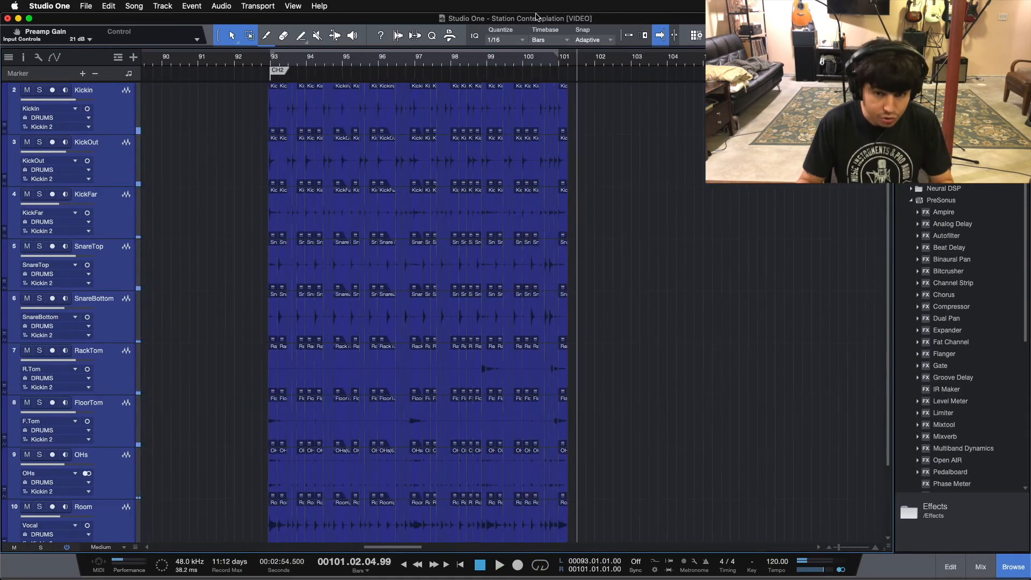
{"action": "left_click_drag", "start_coordinate": [309, 63], "coordinate": [276, 122]}
{"action": "left_click_drag", "start_coordinate": [210, 127], "coordinate": [859, 468]}
{"action": "scroll", "coordinate": [859, 468], "scroll_direction": "up", "scroll_amount": 3}
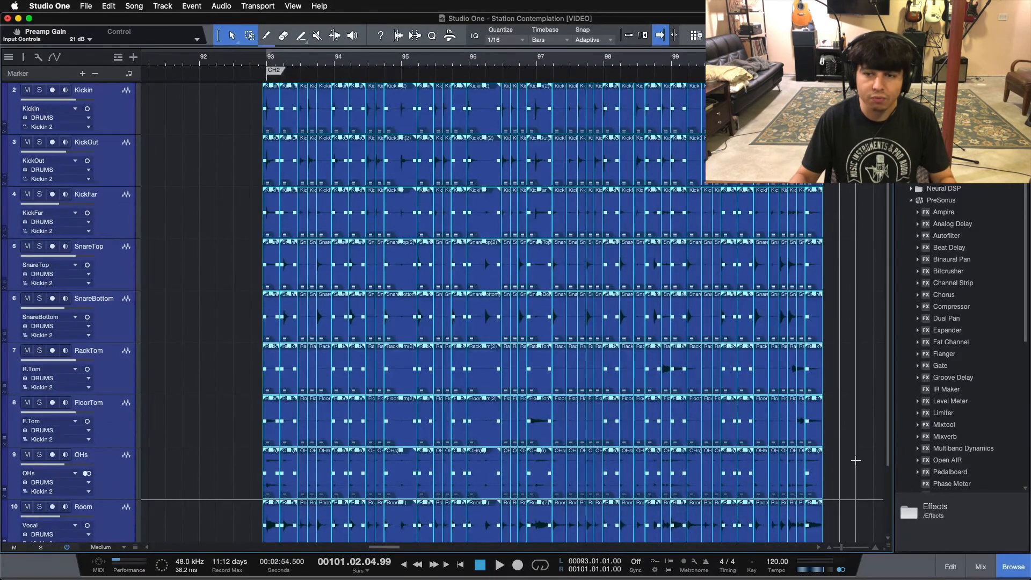
{"action": "right_click", "coordinate": [122, 124]}
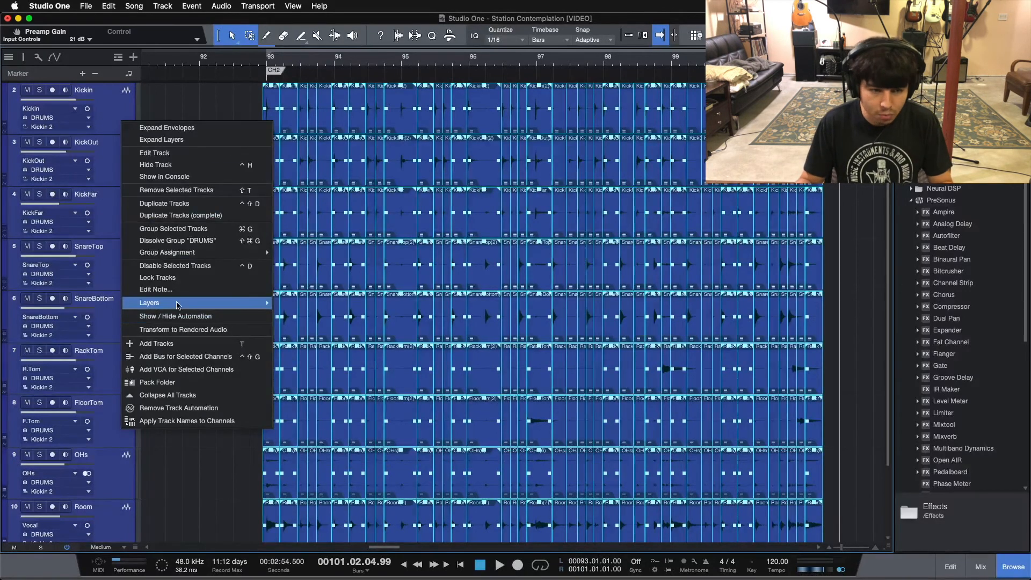
{"action": "mouse_move", "coordinate": [178, 304]}
{"action": "left_click", "coordinate": [306, 315]}
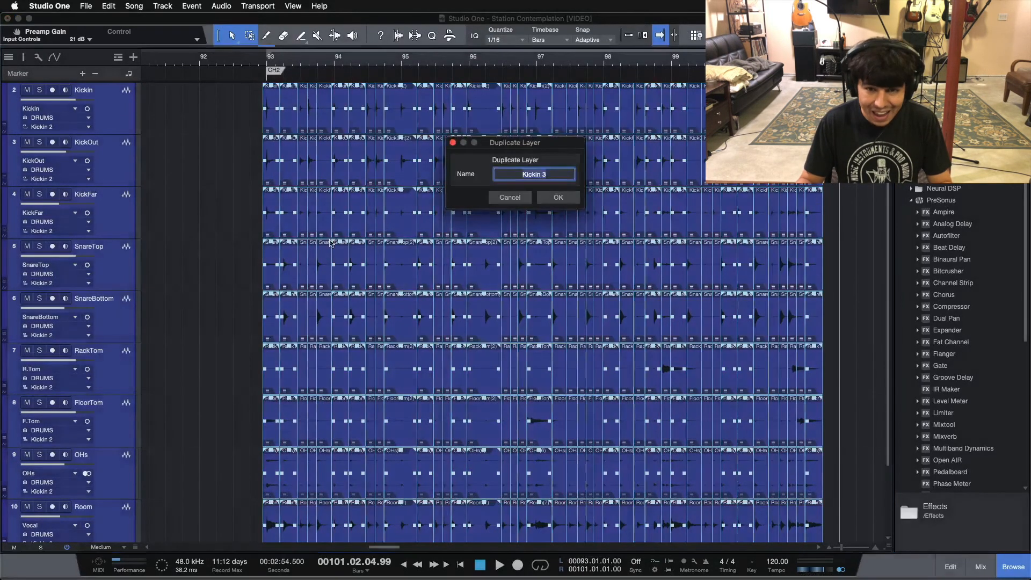
{"action": "left_click", "coordinate": [558, 198]}
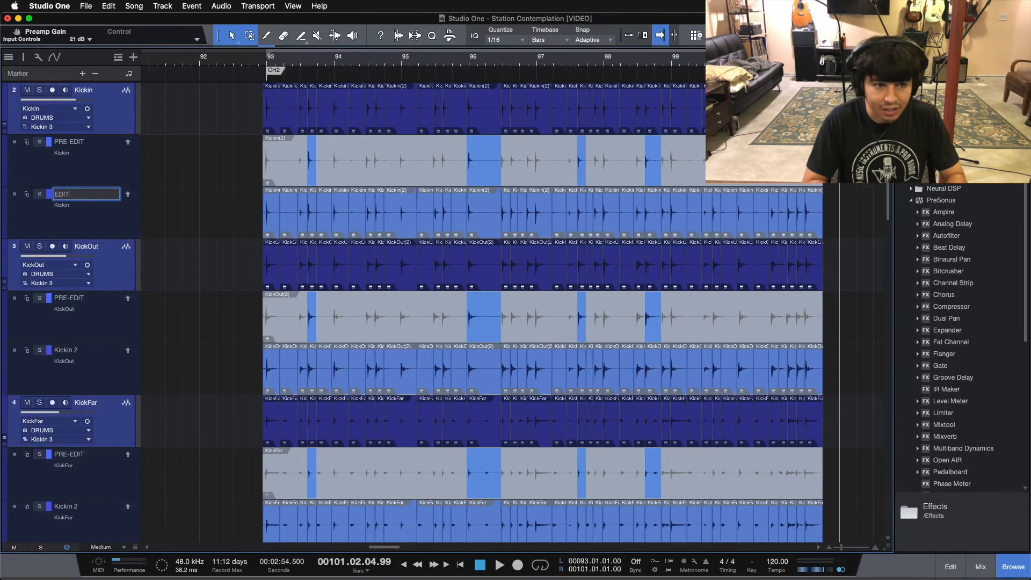
Step: Rename the Kickin 2 layer to EDIT across the grouped drum tracks and collapse the layers
{"action": "key", "text": "Return"}
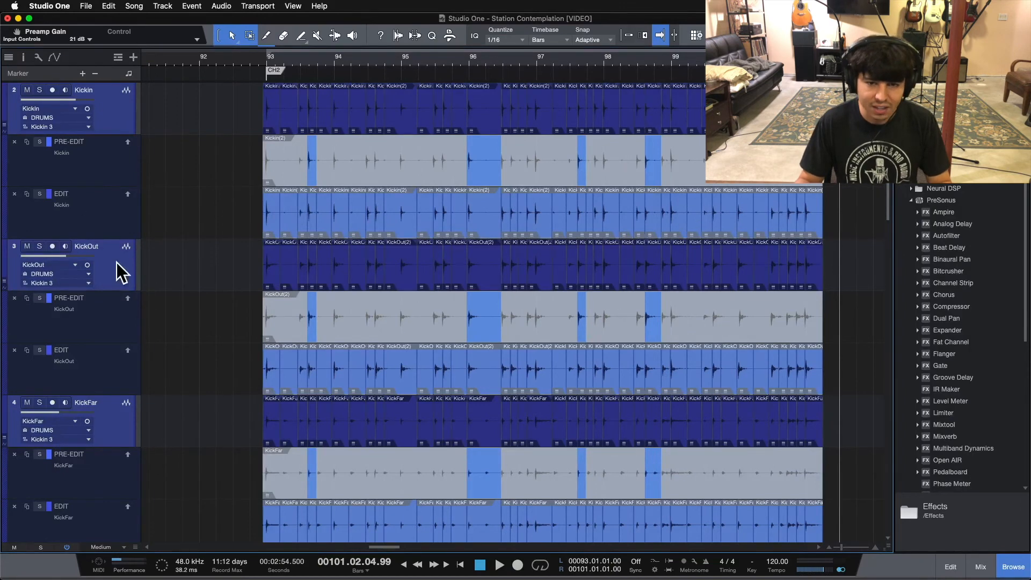
{"action": "right_click", "coordinate": [114, 112]}
{"action": "left_click", "coordinate": [124, 130]}
Step: Select all the edited slices on every drum track and bounce them into one continuous event per track, spanning bar 92 to bar 102
{"action": "left_click_drag", "start_coordinate": [204, 122], "coordinate": [849, 492]}
{"action": "left_click_drag", "start_coordinate": [855, 339], "coordinate": [858, 245]}
{"action": "scroll", "coordinate": [859, 243], "scroll_direction": "up", "scroll_amount": 1}
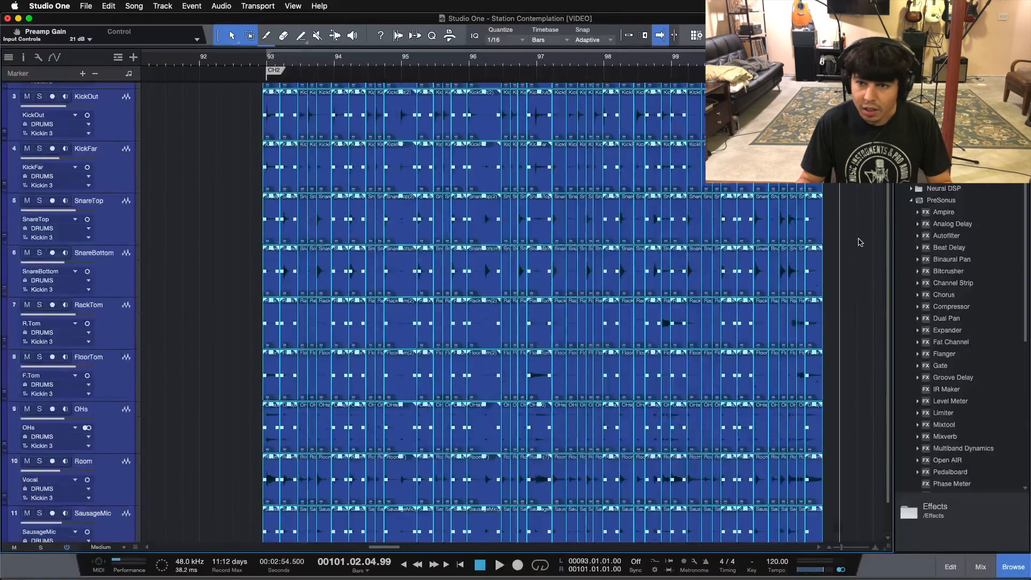
{"action": "scroll", "coordinate": [850, 243], "scroll_direction": "up", "scroll_amount": 10}
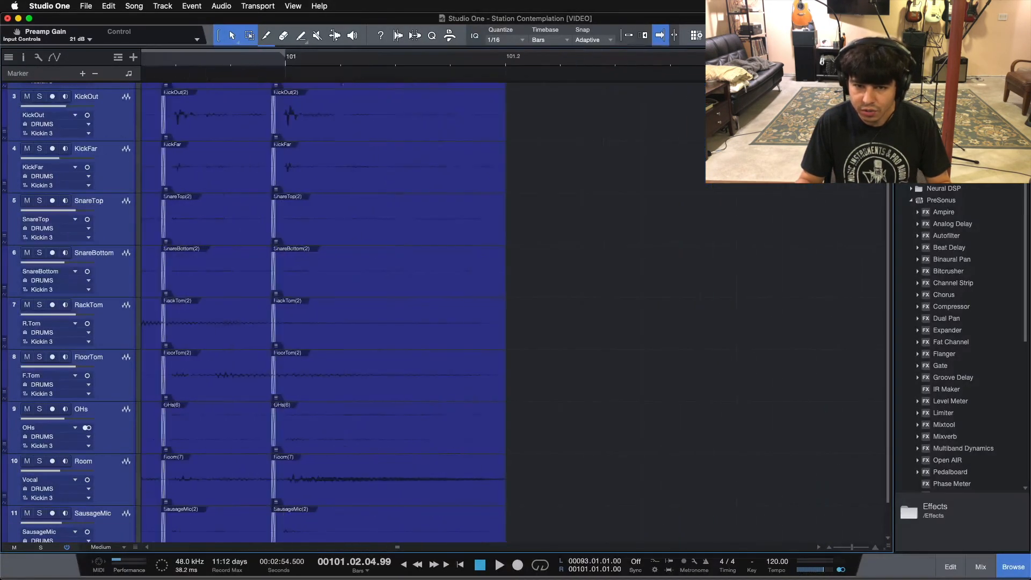
{"action": "scroll", "coordinate": [540, 511], "scroll_direction": "down", "scroll_amount": 1}
{"action": "left_click_drag", "start_coordinate": [533, 511], "coordinate": [698, 3]}
{"action": "left_click_drag", "start_coordinate": [769, 121], "coordinate": [389, 486]}
{"action": "scroll", "coordinate": [467, 413], "scroll_direction": "up", "scroll_amount": 2}
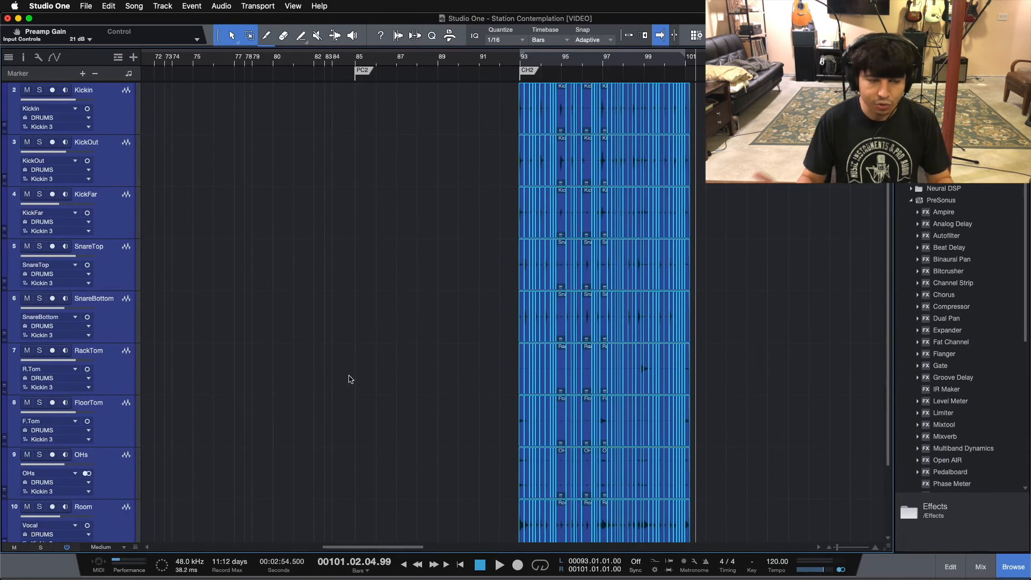
{"action": "key", "text": "ctrl+b"}
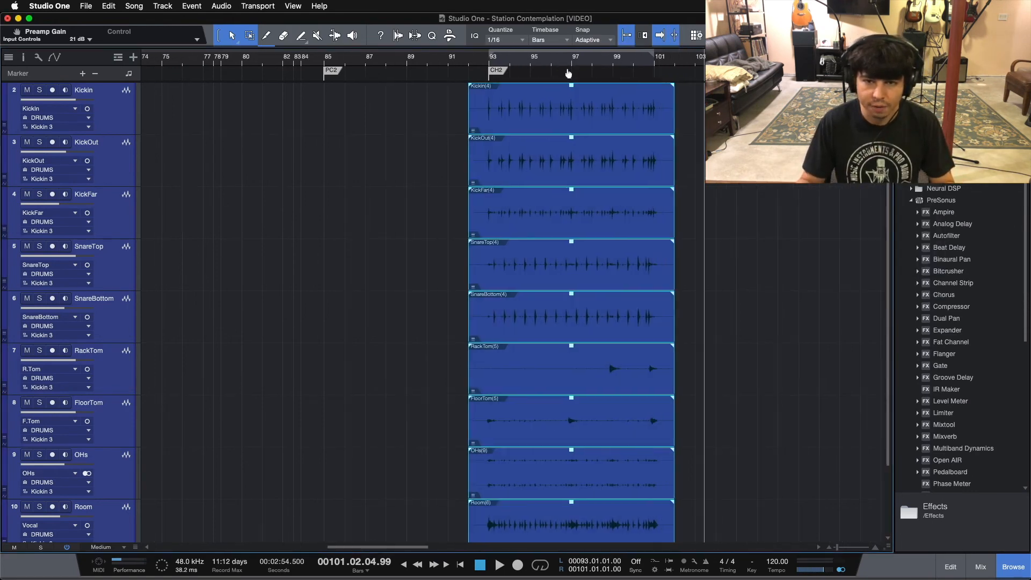
Step: Play the bounced drum events from the start of bar 93 with looping turned on
{"action": "key", "text": "z"}
{"action": "key", "text": "KP_1"}
{"action": "key", "text": "KP_Divide"}
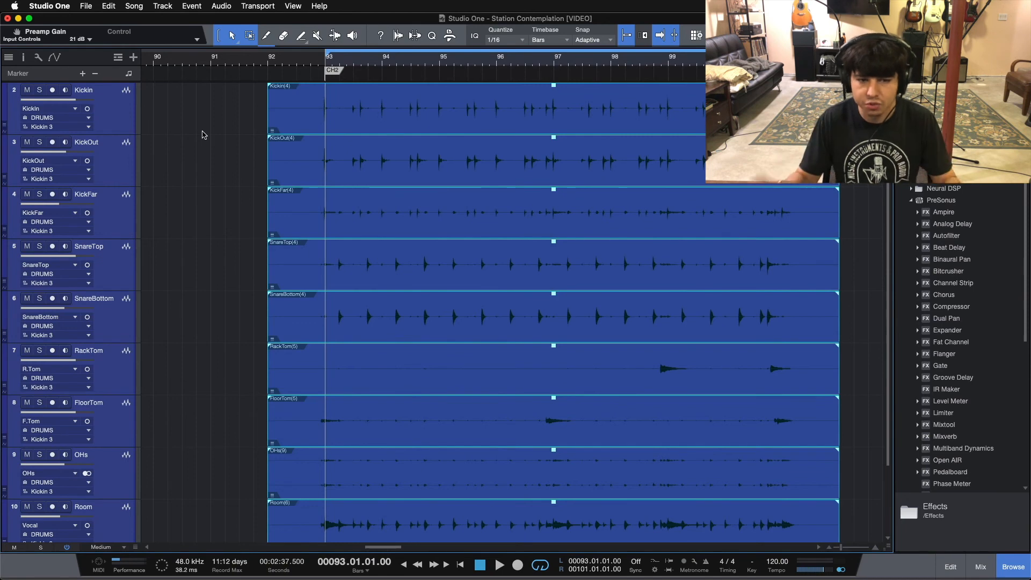
{"action": "key", "text": "space"}
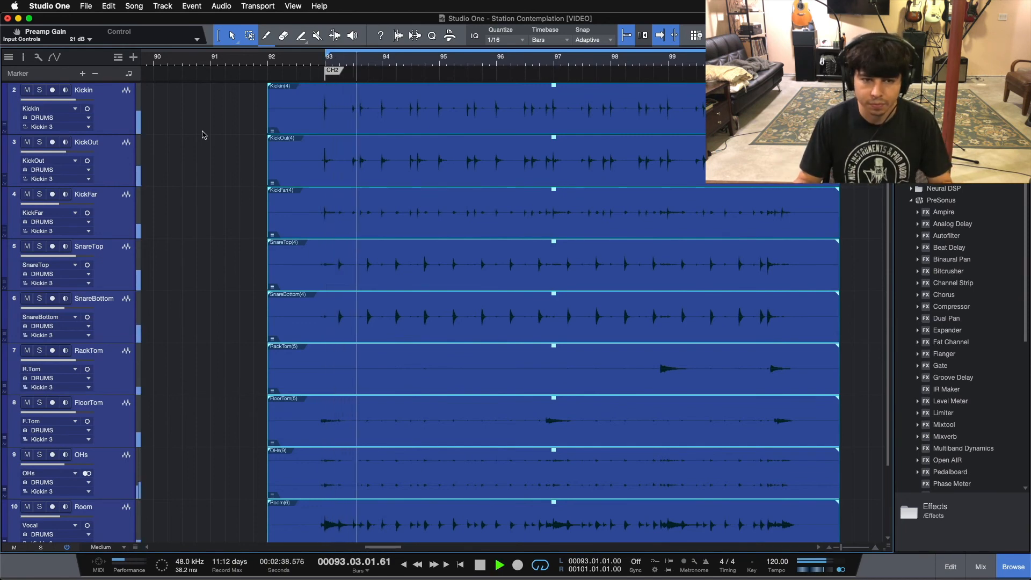